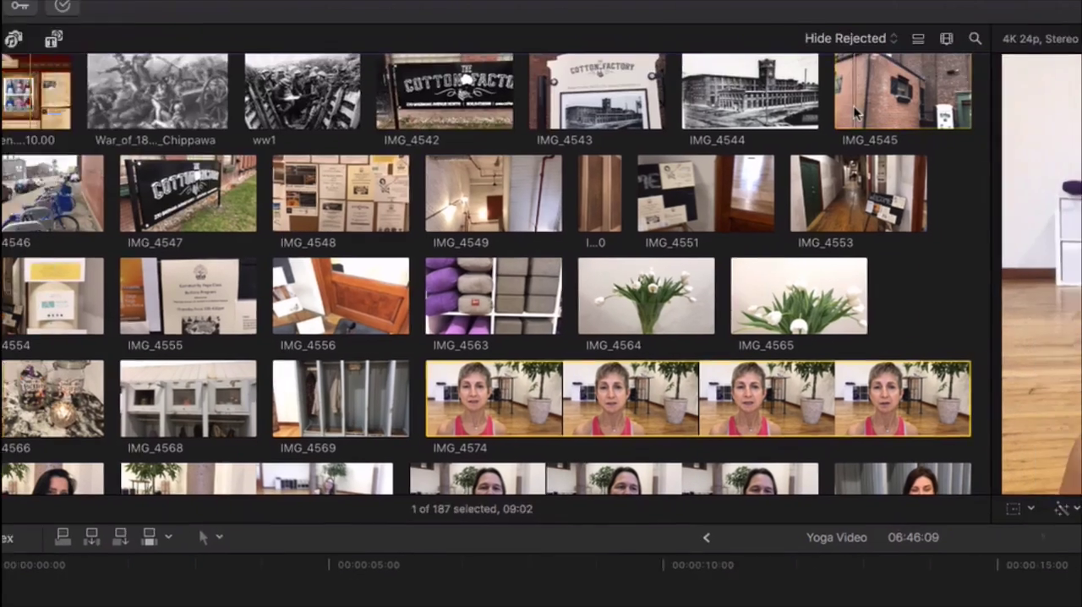
Play the brick building clip IMG_4545 from the footage library and stop it after a few seconds
{"action": "left_click", "coordinate": [899, 123]}
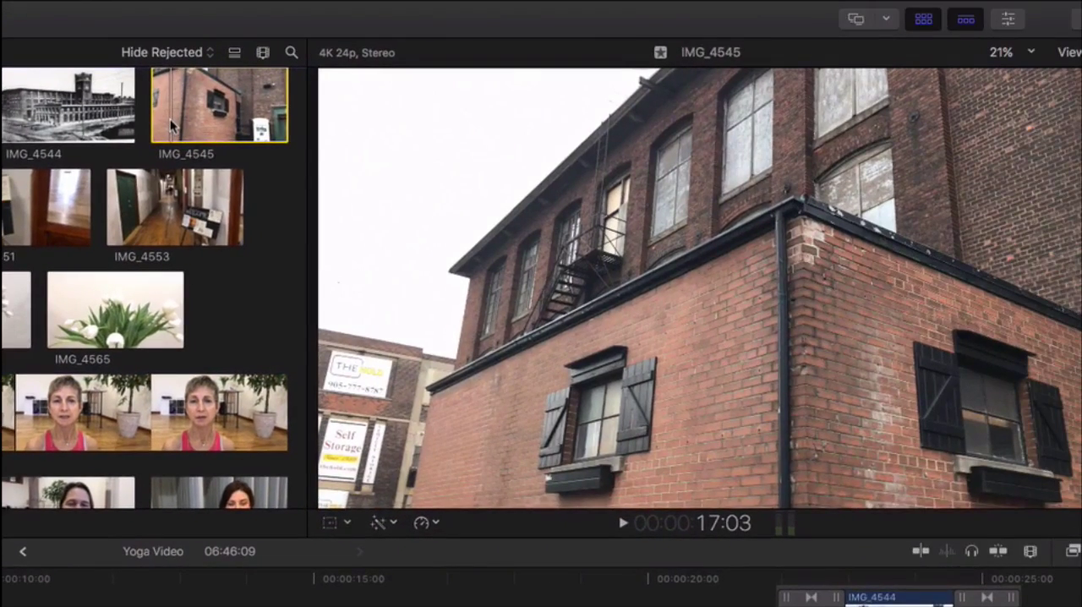
{"action": "key", "text": "space"}
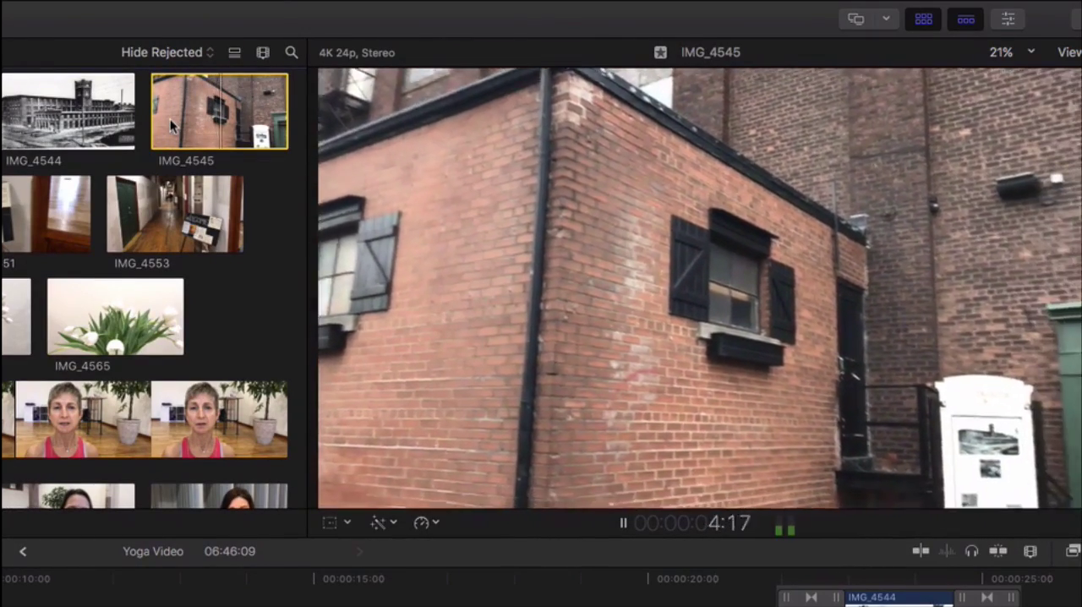
{"action": "key", "text": "space"}
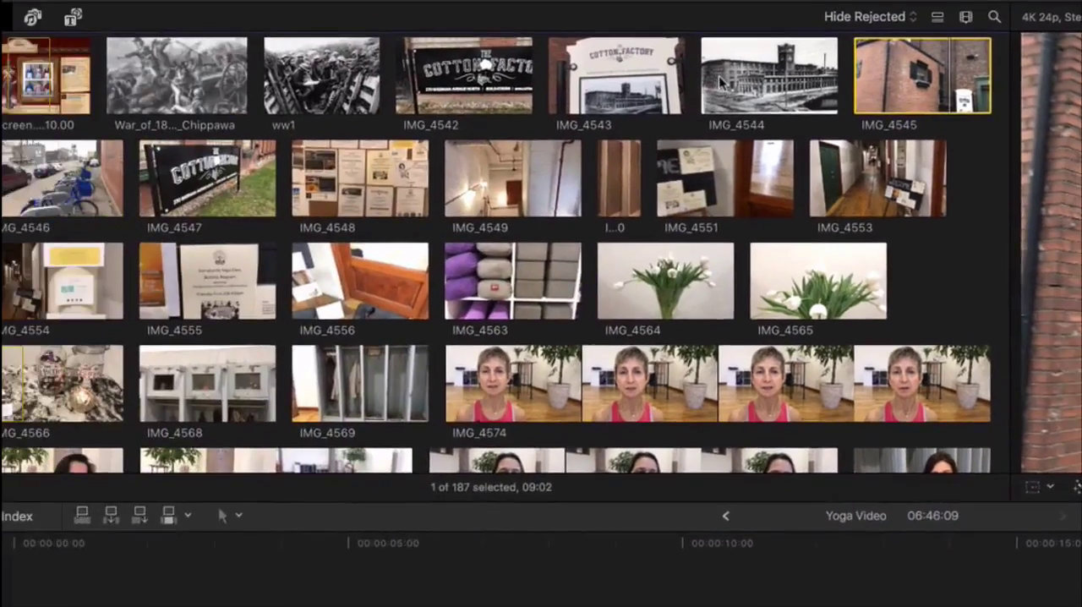
Preview the black-and-white factory clip IMG_4544 and the interview clip IMG_4574 from the footage library
{"action": "left_click", "coordinate": [17, 110]}
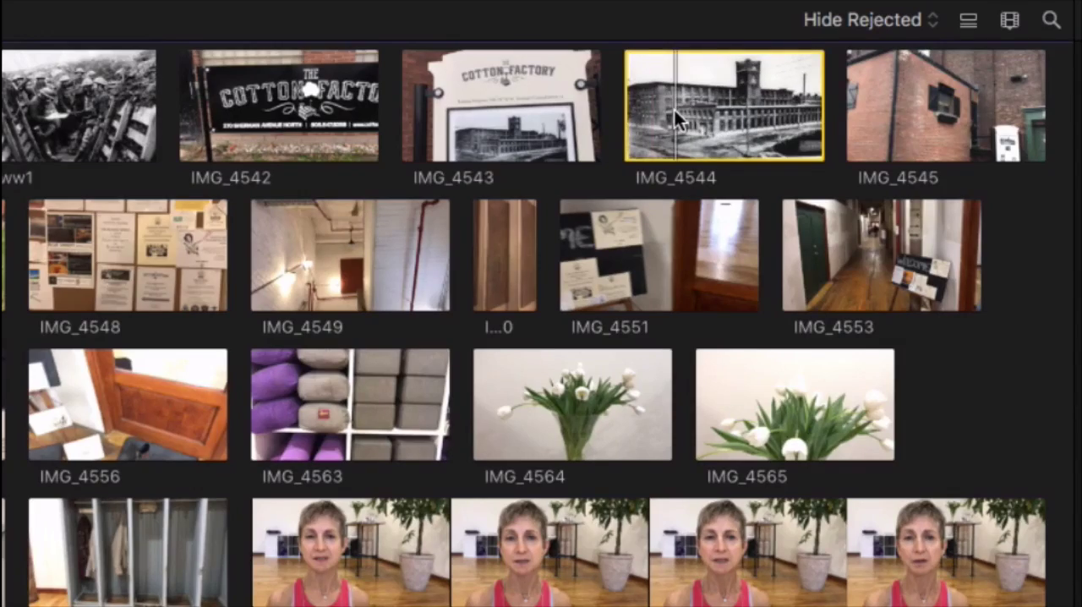
{"action": "key", "text": "space"}
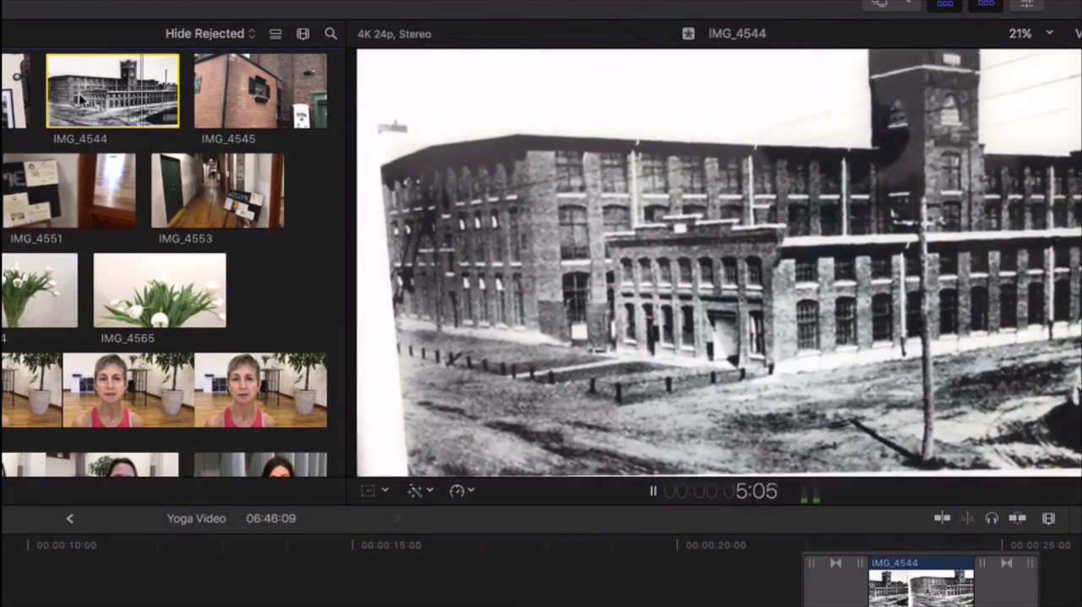
{"action": "key", "text": "space"}
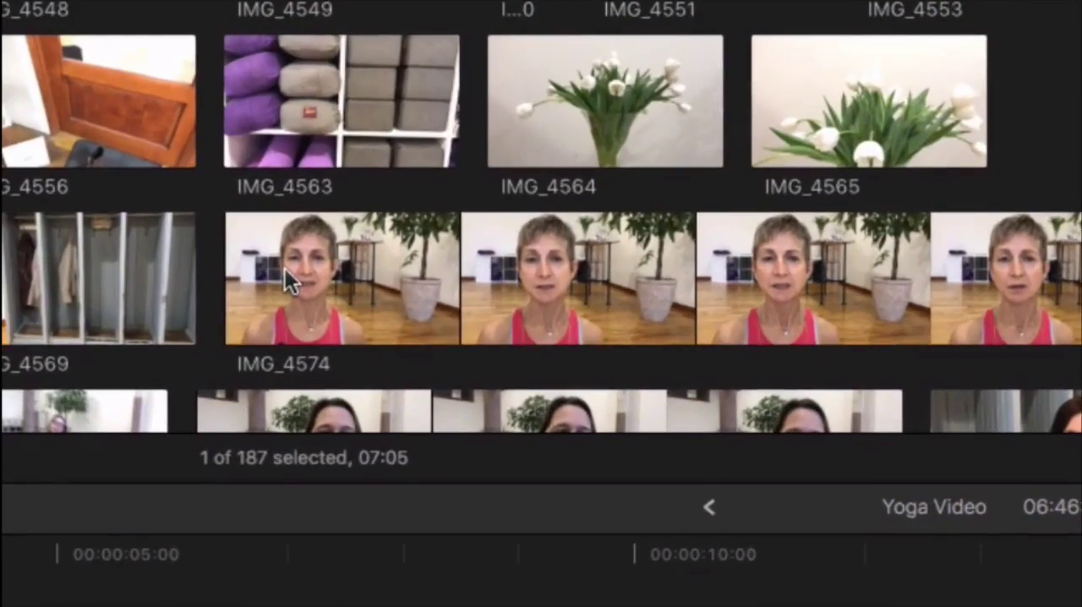
{"action": "left_click", "coordinate": [540, 404]}
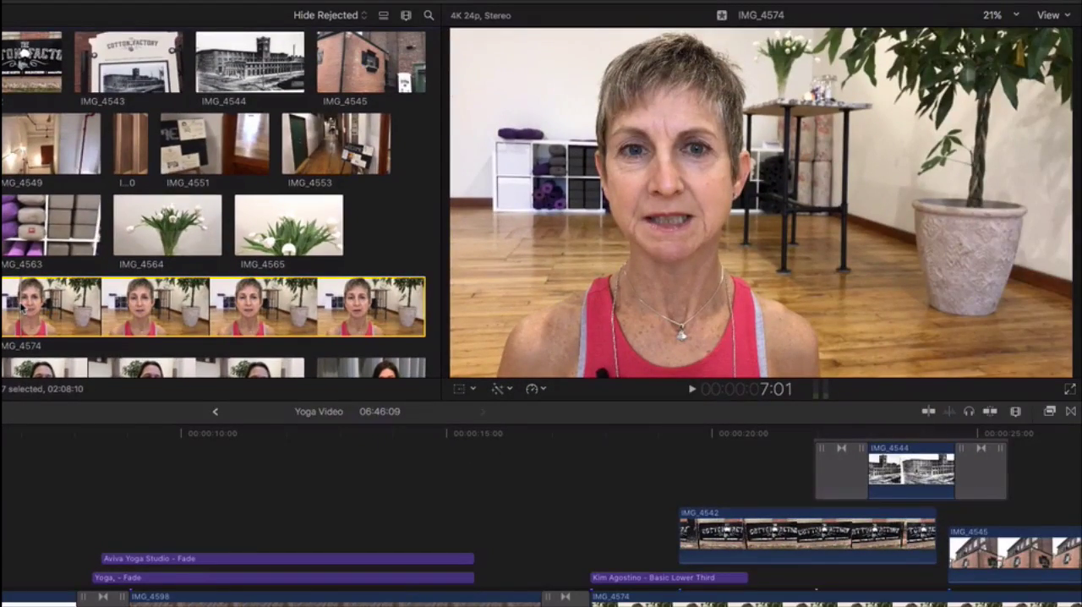
{"action": "key", "text": "space"}
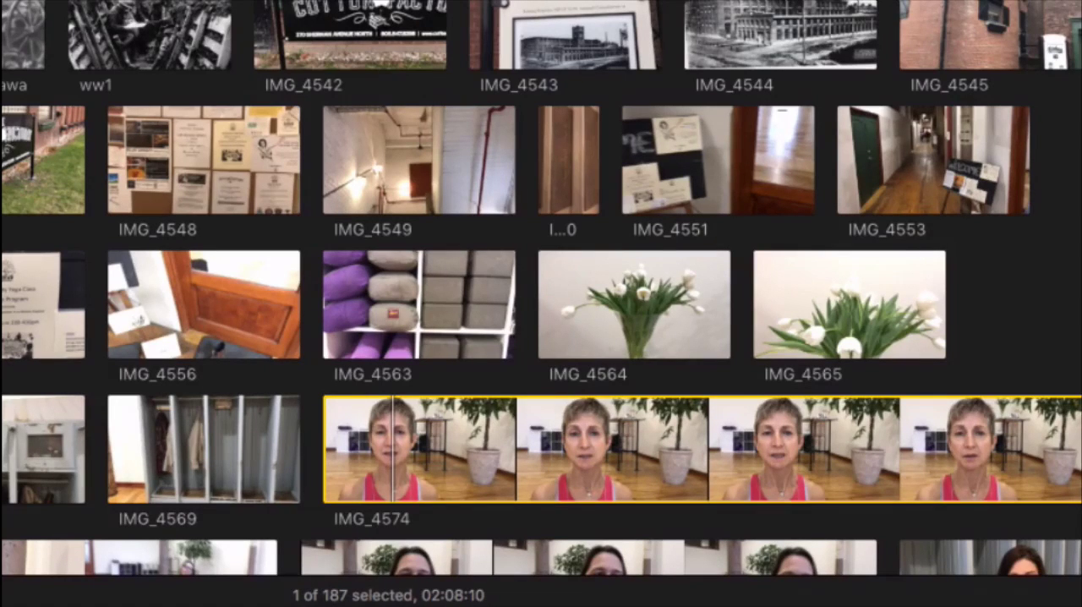
Look through the project's remaining footage, from the interview clips around IMG_4577 to the street and café shots around IMG_4675
{"action": "scroll", "coordinate": [324, 444], "scroll_direction": "down", "scroll_amount": 3}
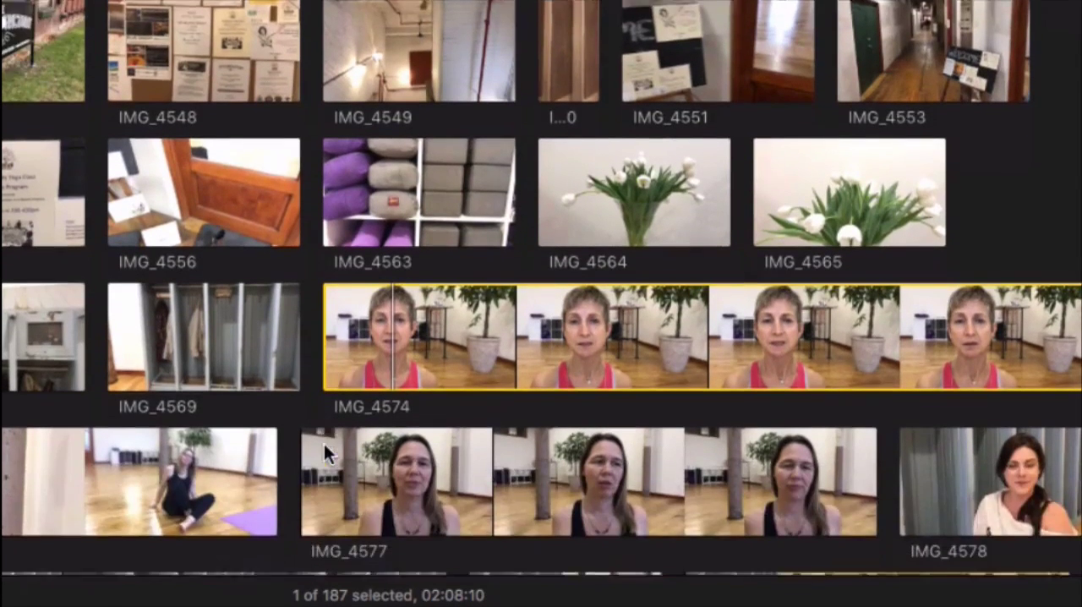
{"action": "scroll", "coordinate": [324, 448], "scroll_direction": "down", "scroll_amount": 6}
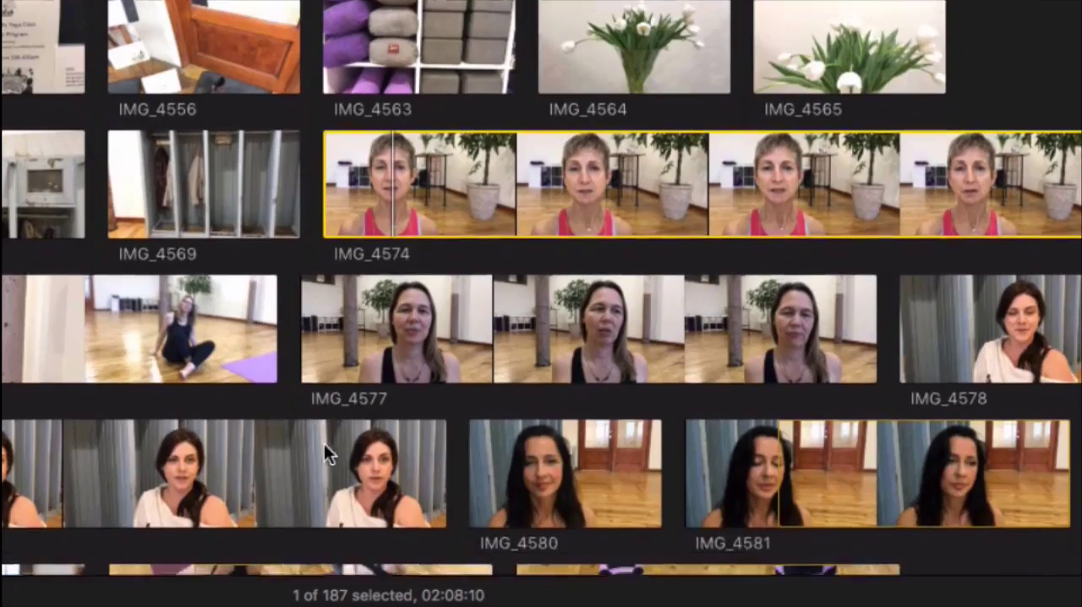
{"action": "scroll", "coordinate": [323, 444], "scroll_direction": "up", "scroll_amount": 3}
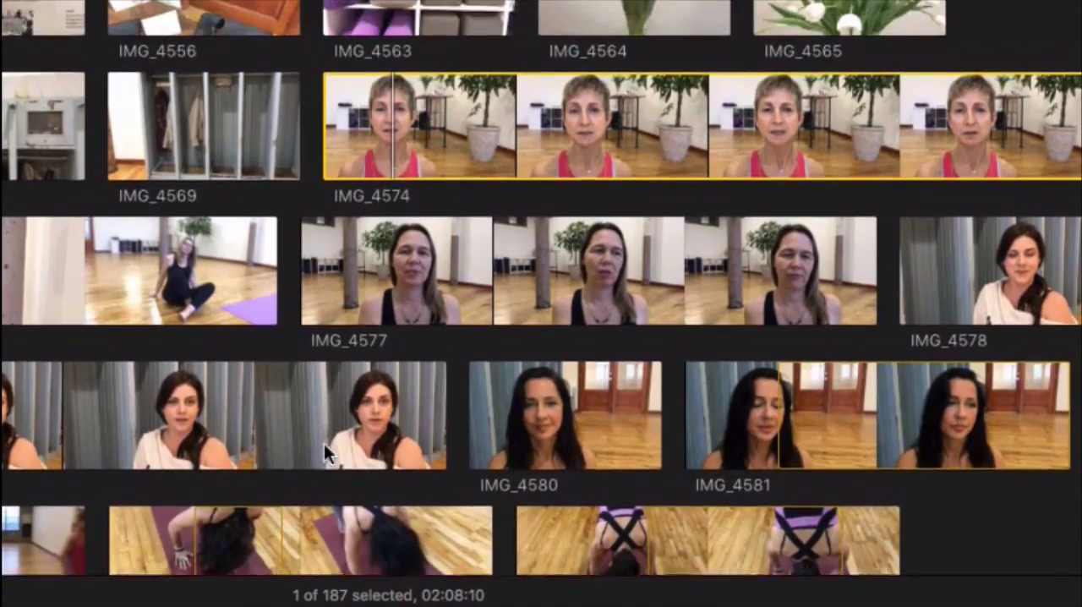
{"action": "scroll", "coordinate": [324, 444], "scroll_direction": "up", "scroll_amount": 1}
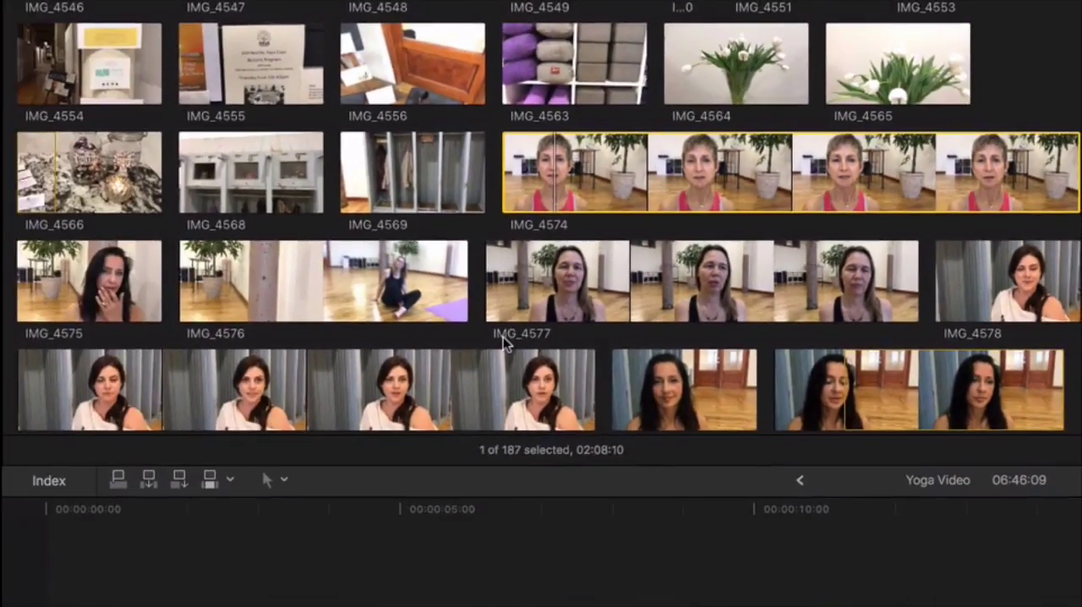
{"action": "scroll", "coordinate": [323, 444], "scroll_direction": "up", "scroll_amount": 1}
{"action": "scroll", "coordinate": [324, 444], "scroll_direction": "down", "scroll_amount": 1}
{"action": "scroll", "coordinate": [503, 343], "scroll_direction": "down", "scroll_amount": 10}
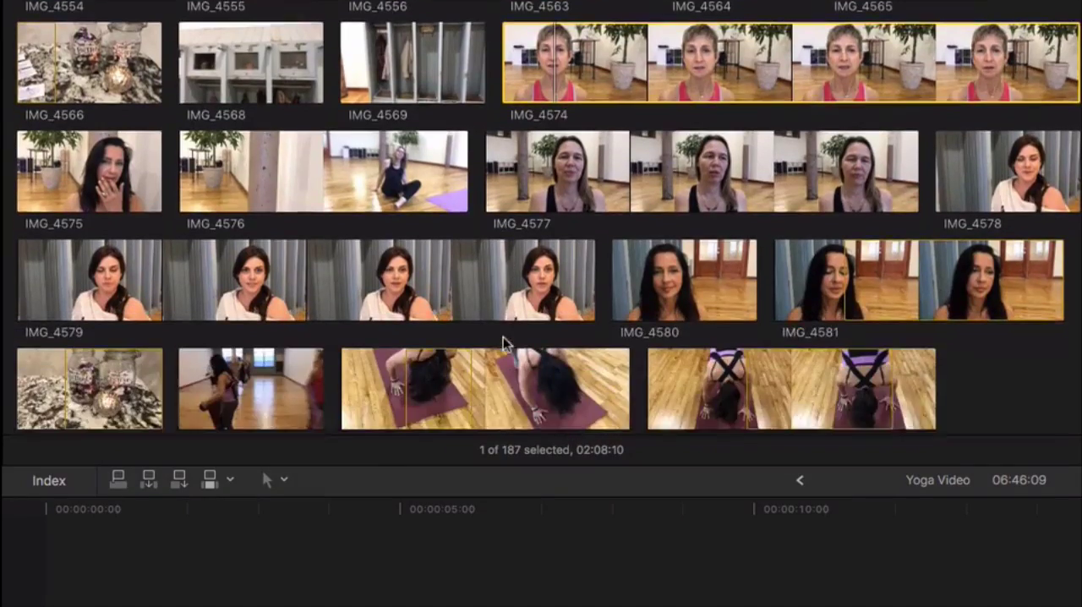
{"action": "scroll", "coordinate": [505, 342], "scroll_direction": "down", "scroll_amount": 13}
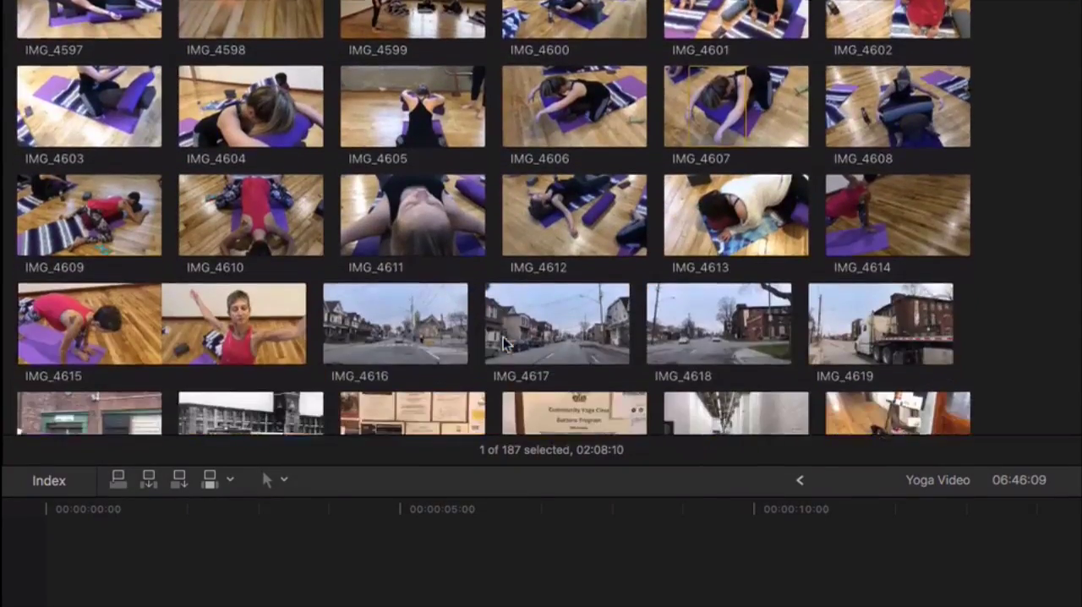
{"action": "scroll", "coordinate": [505, 342], "scroll_direction": "down", "scroll_amount": 1}
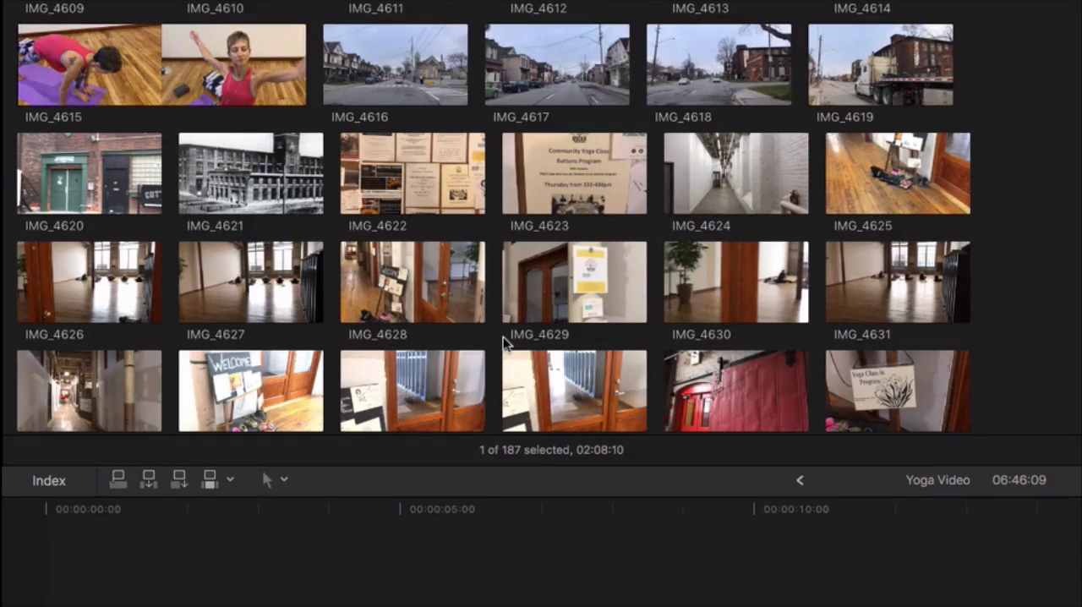
{"action": "scroll", "coordinate": [505, 342], "scroll_direction": "down", "scroll_amount": 6}
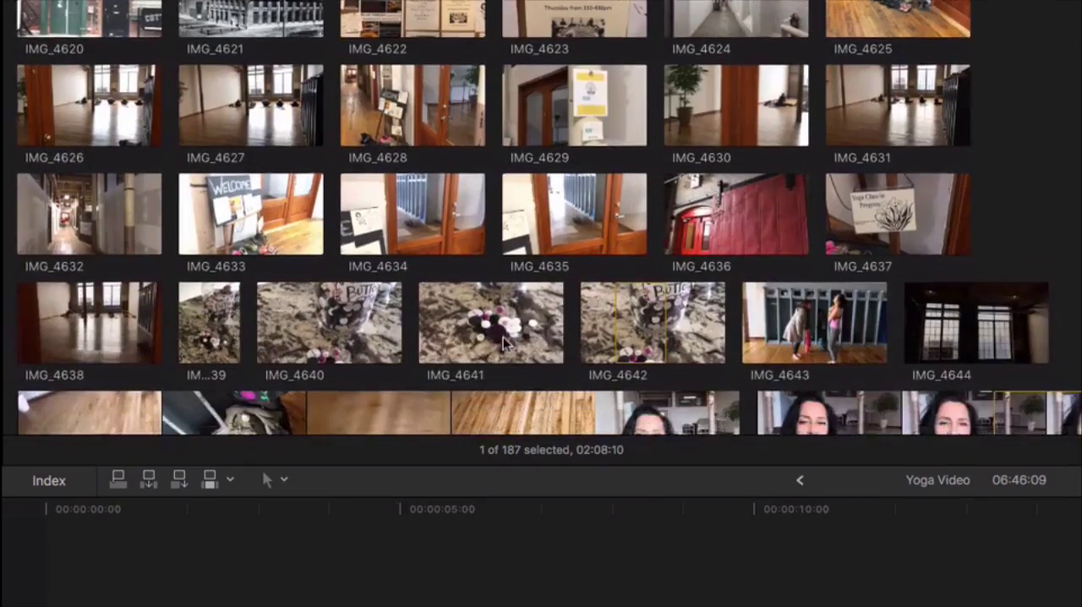
{"action": "scroll", "coordinate": [503, 343], "scroll_direction": "down", "scroll_amount": 2}
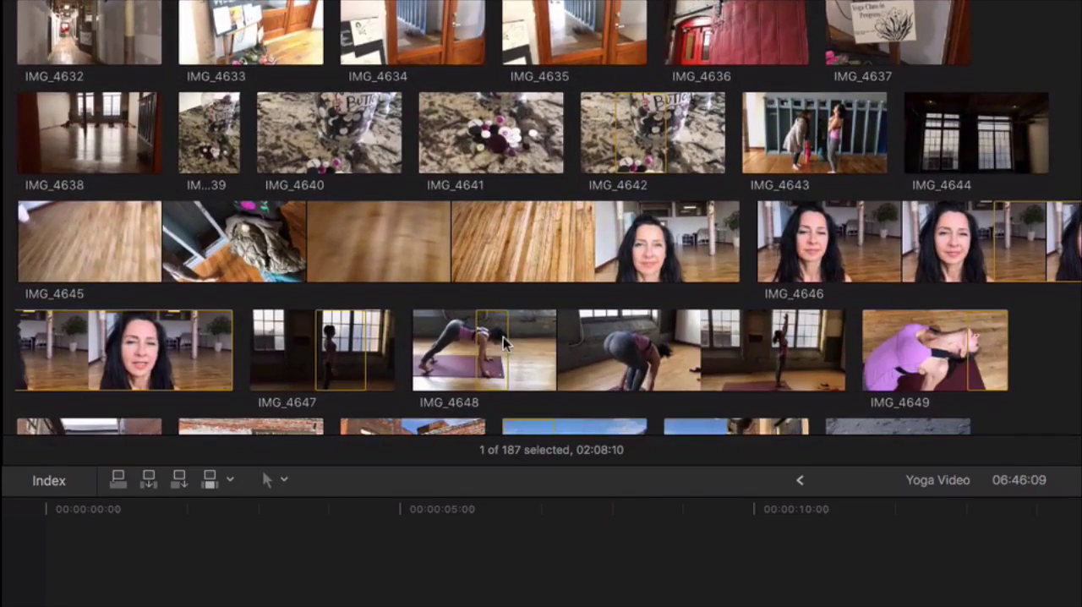
{"action": "scroll", "coordinate": [503, 338], "scroll_direction": "down", "scroll_amount": 2}
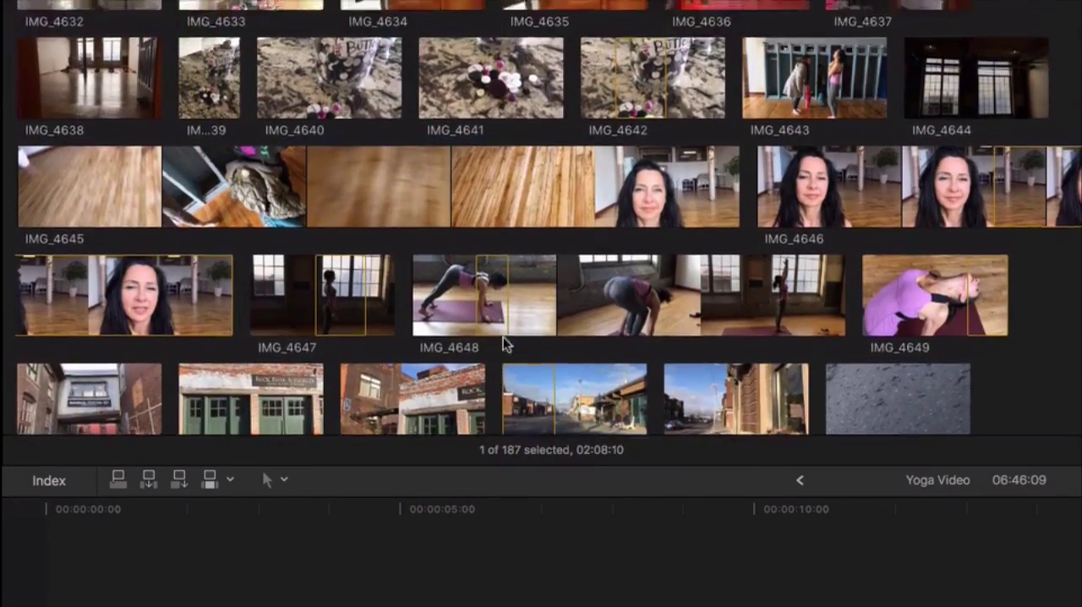
{"action": "scroll", "coordinate": [504, 343], "scroll_direction": "down", "scroll_amount": 12}
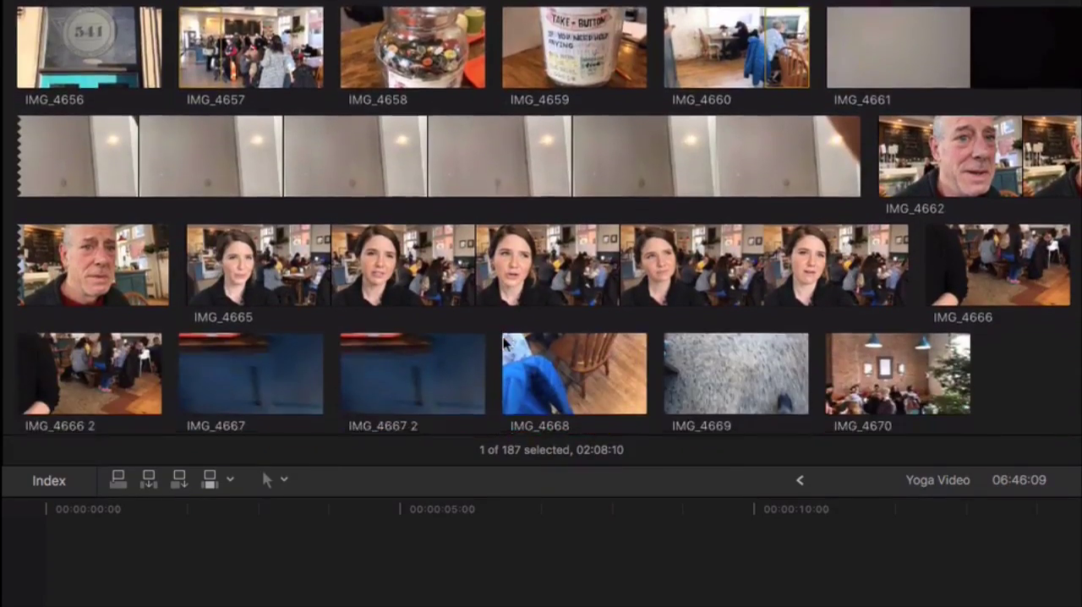
{"action": "scroll", "coordinate": [505, 342], "scroll_direction": "down", "scroll_amount": 5}
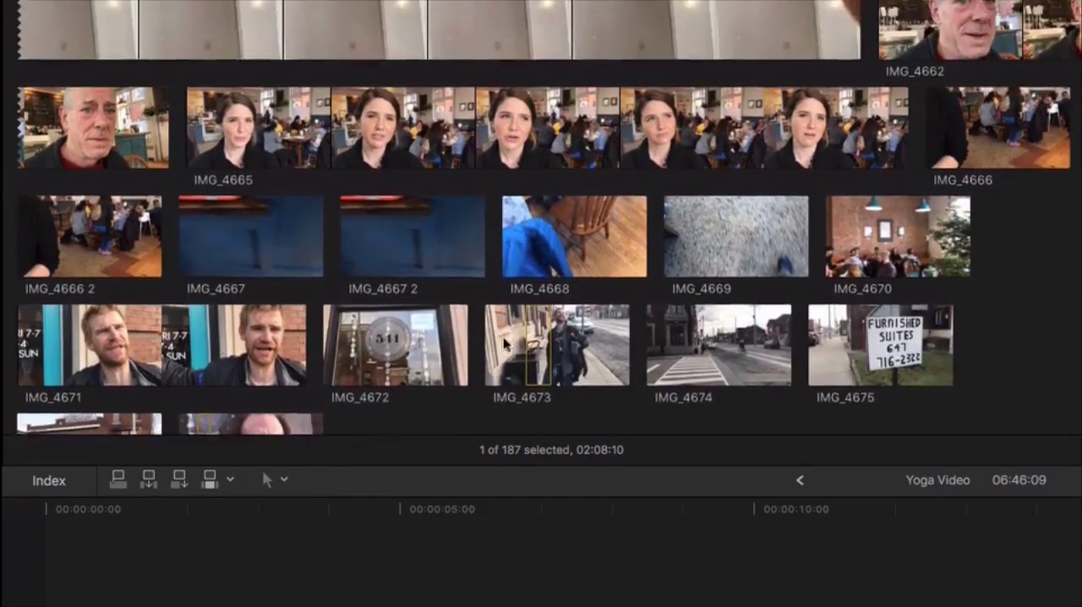
{"action": "scroll", "coordinate": [504, 343], "scroll_direction": "up", "scroll_amount": 12}
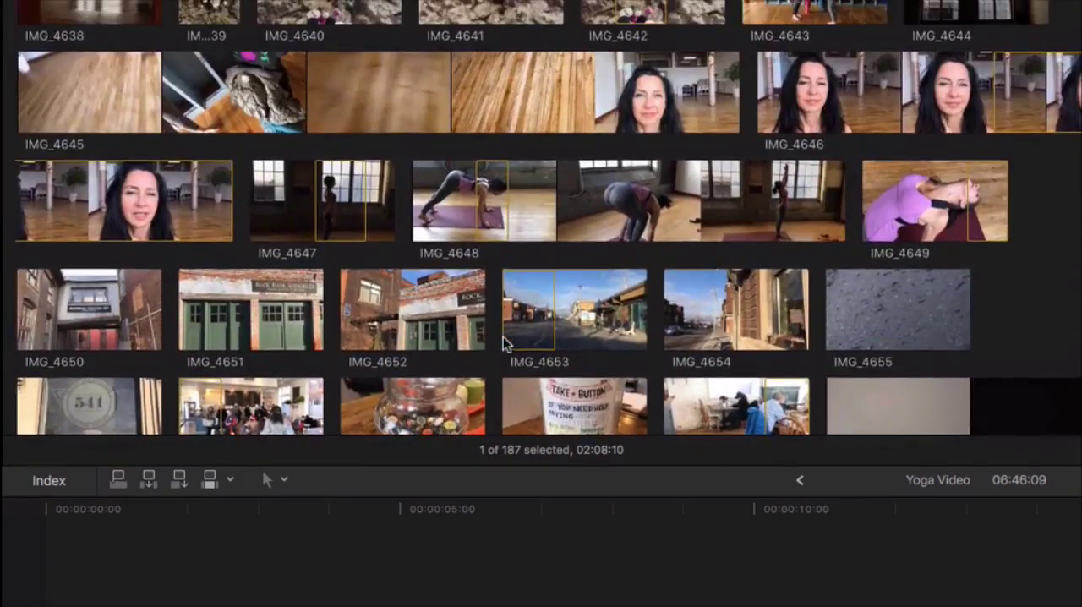
{"action": "scroll", "coordinate": [505, 343], "scroll_direction": "up", "scroll_amount": 4}
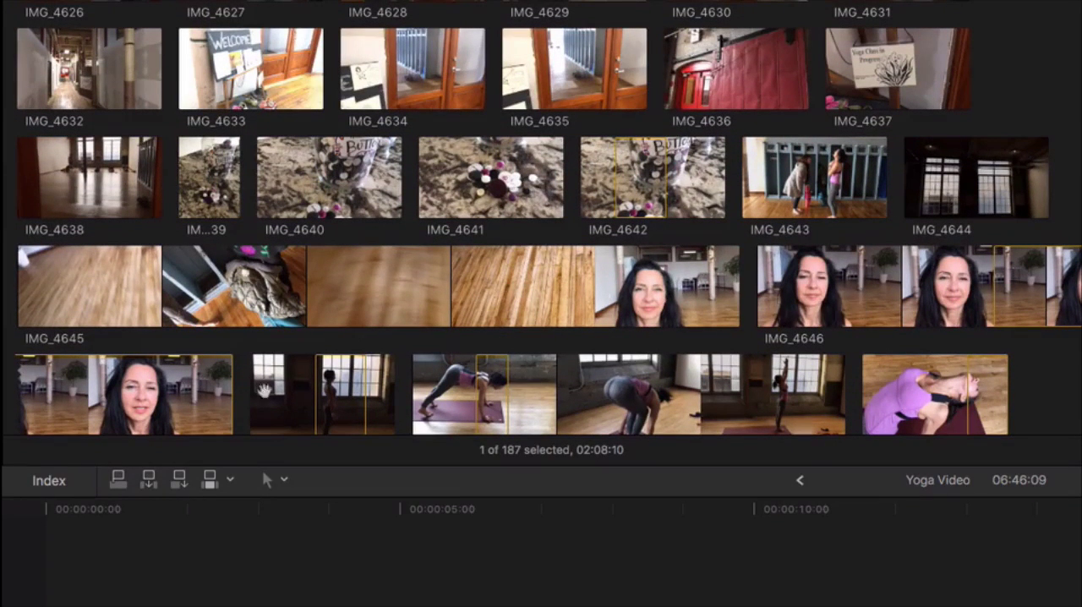
{"action": "scroll", "coordinate": [535, 374], "scroll_direction": "up", "scroll_amount": 5}
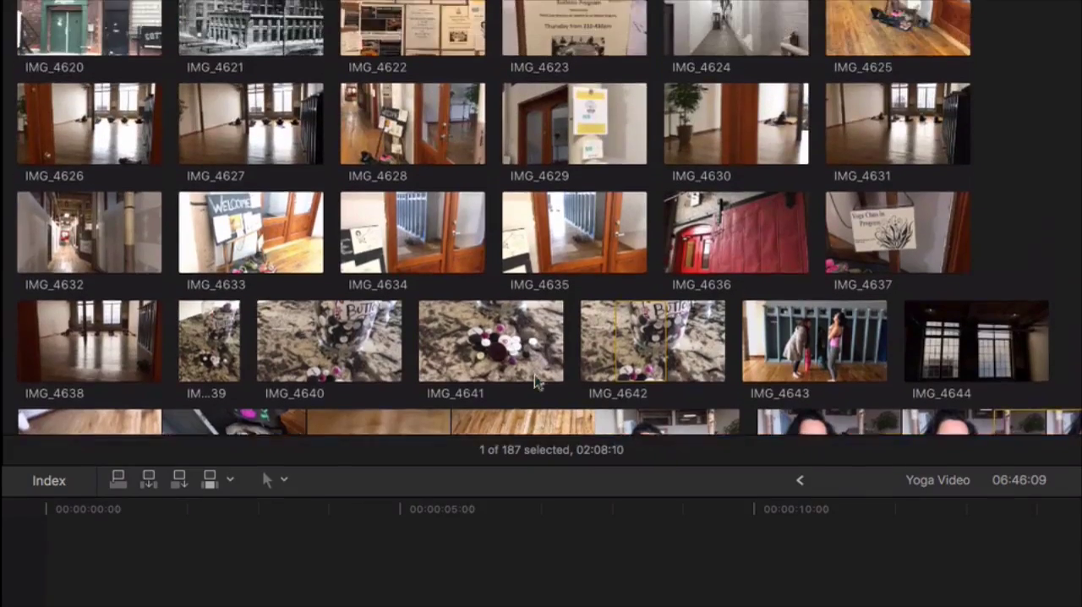
{"action": "scroll", "coordinate": [535, 380], "scroll_direction": "down", "scroll_amount": 6}
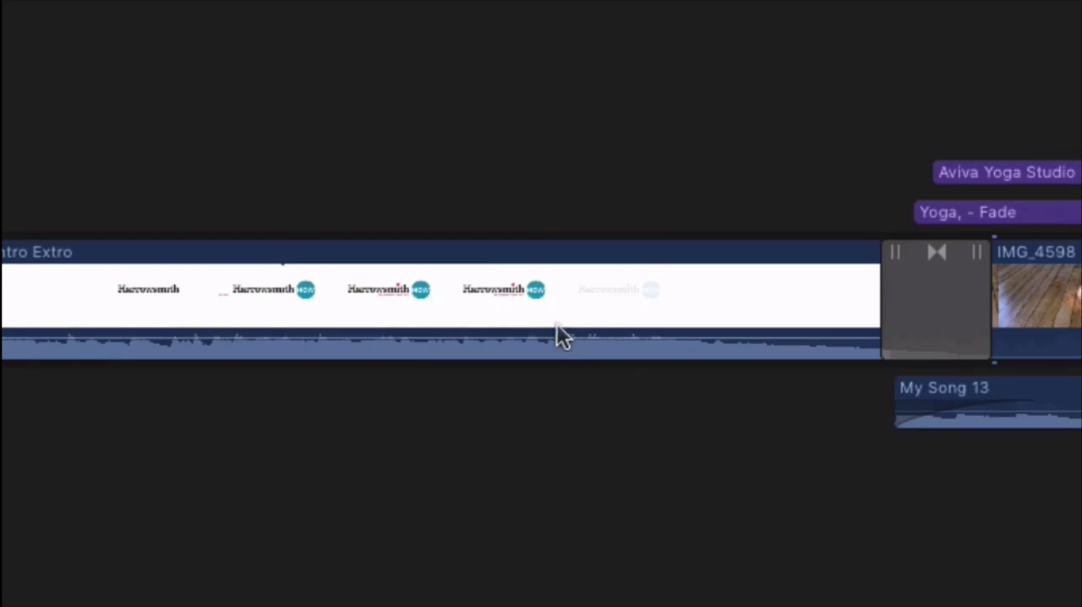
Play the Yoga Video timeline from 7:22, just before the transition out of the logo intro
{"action": "mouse_move", "coordinate": [454, 335]}
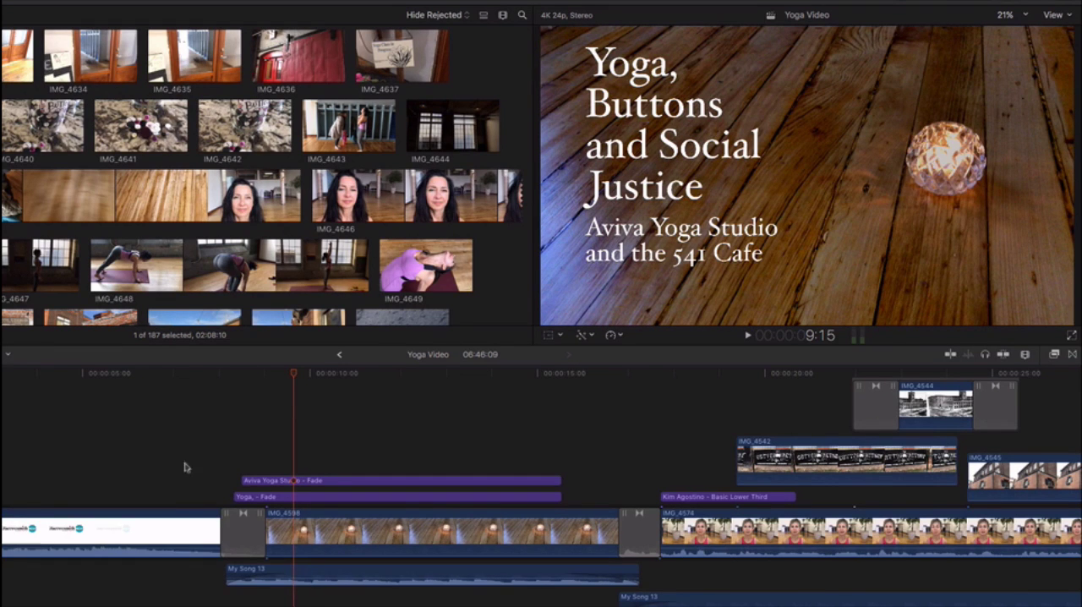
{"action": "left_click", "coordinate": [217, 373]}
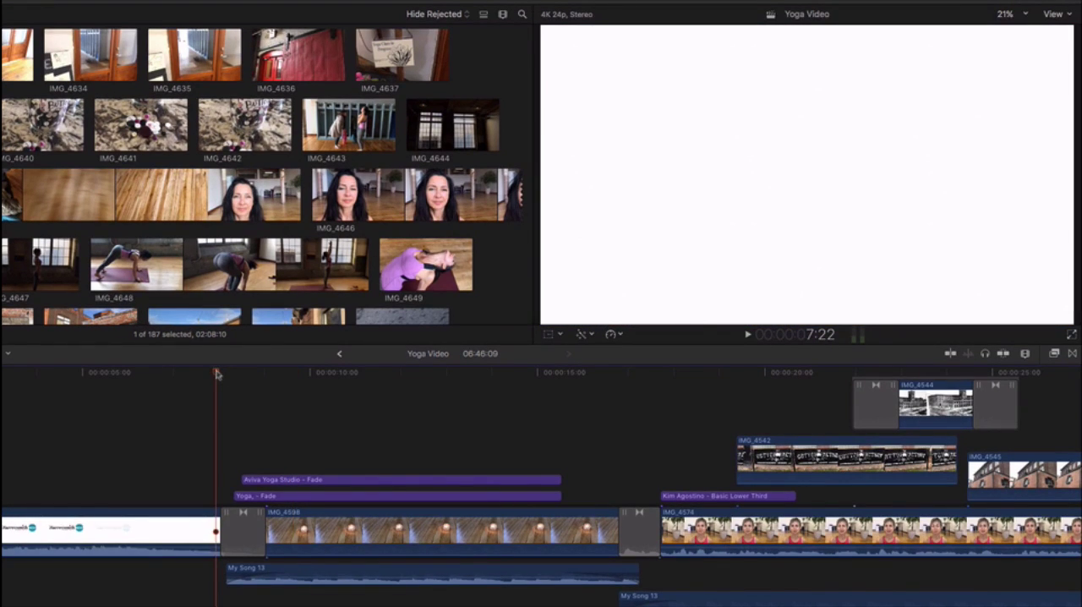
{"action": "key", "text": "space"}
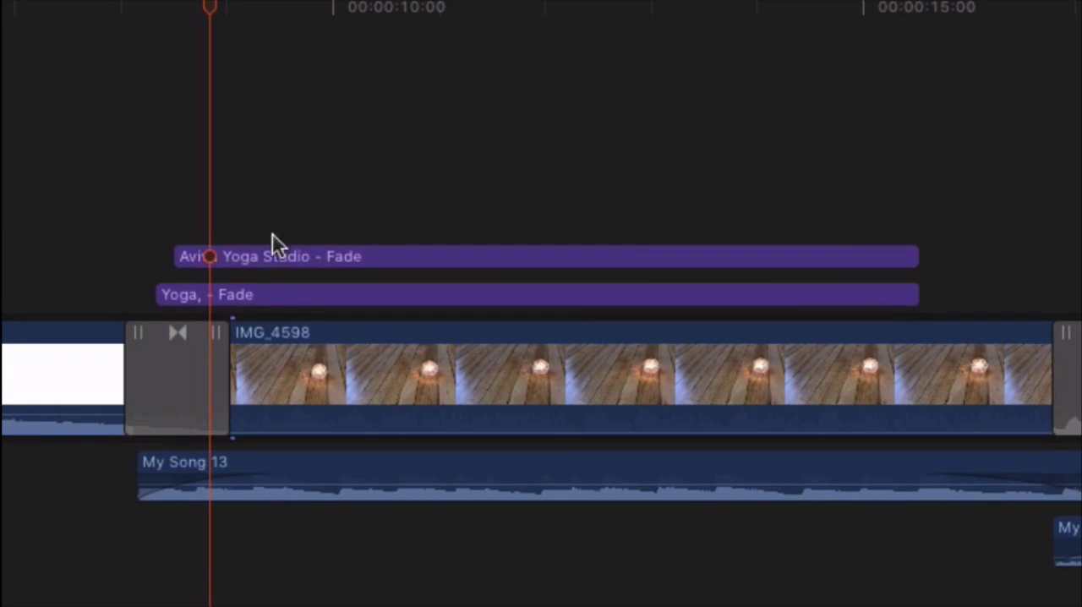
Scrub through the transition from the logo intro into IMG_4598 and stop at the start of the Aviva Yoga Studio title
{"action": "mouse_move", "coordinate": [203, 7]}
{"action": "left_mouse_down"}
{"action": "mouse_move", "coordinate": [133, 12]}
{"action": "mouse_move", "coordinate": [218, 19]}
{"action": "left_mouse_up"}
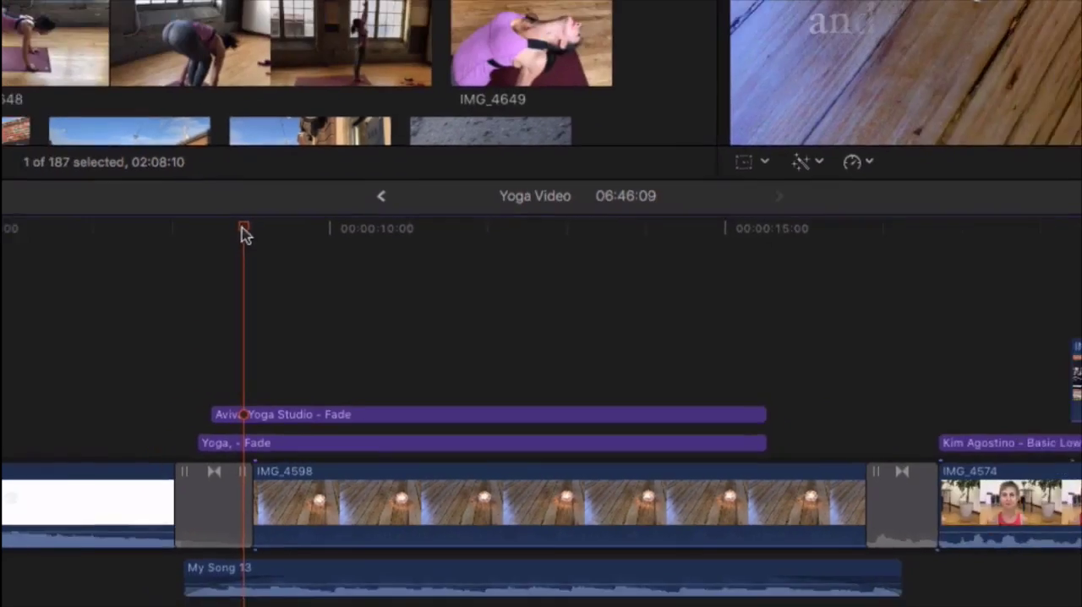
{"action": "left_click_drag", "start_coordinate": [197, 157], "coordinate": [118, 163]}
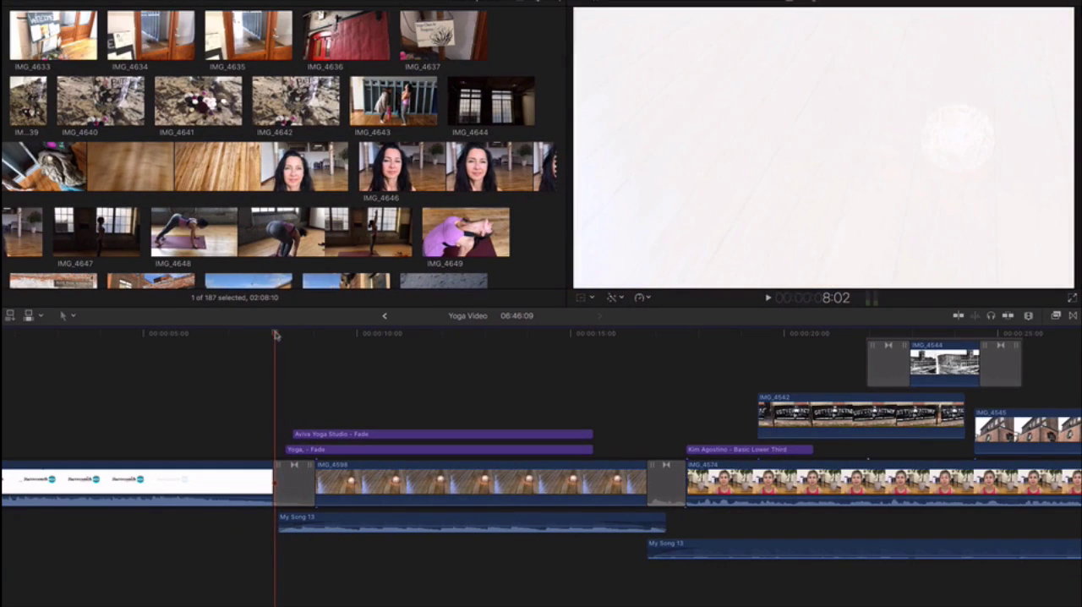
{"action": "left_click_drag", "start_coordinate": [275, 334], "coordinate": [298, 333]}
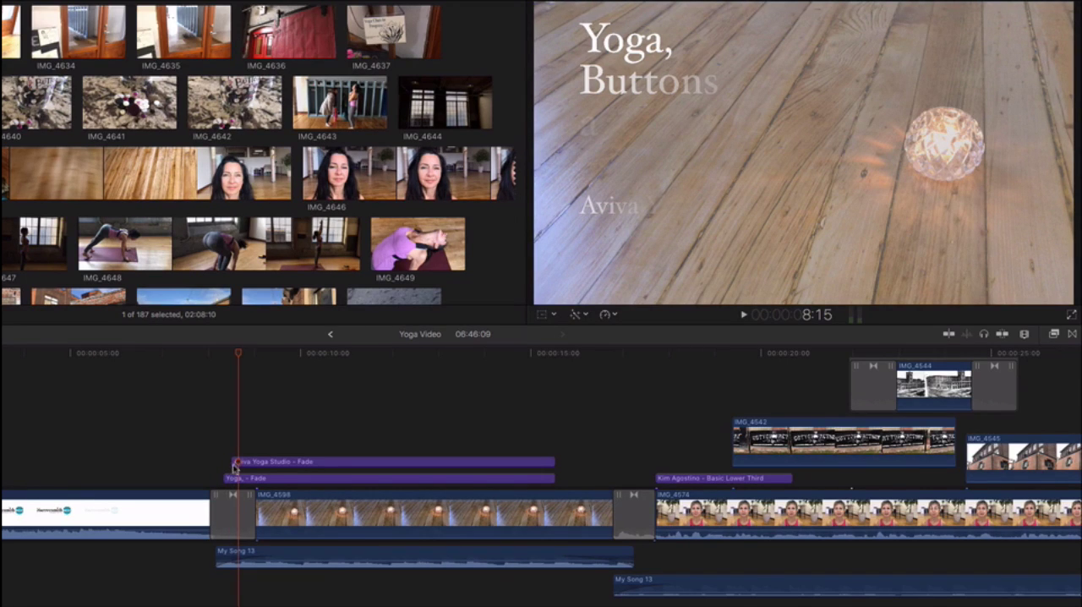
{"action": "left_click", "coordinate": [232, 355]}
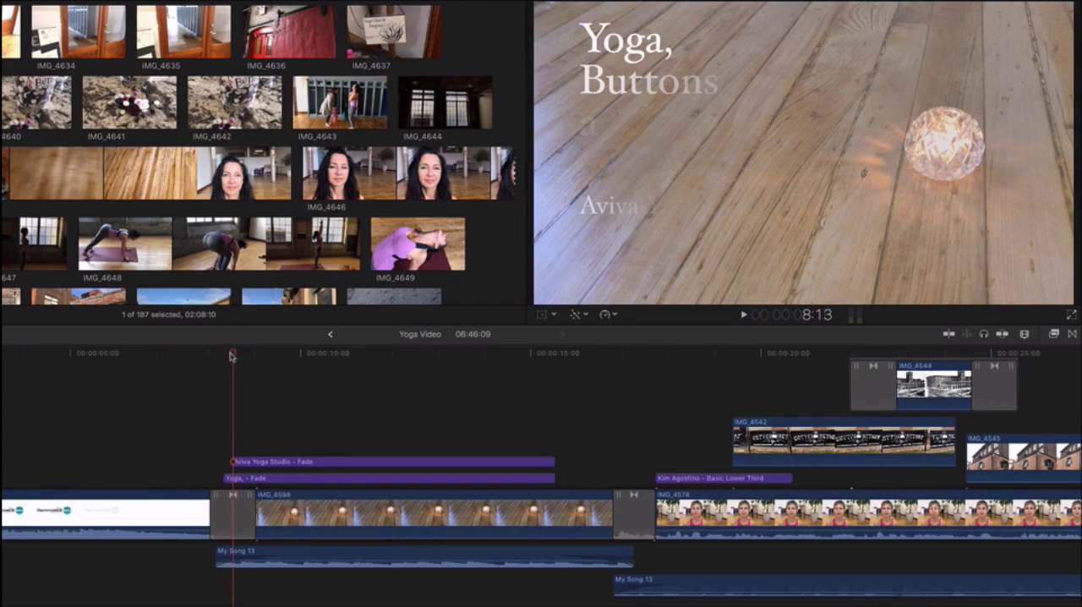
Scrub past the end of the titles and through the transition into IMG_4574, stopping on the interviewee's lower third
{"action": "left_click_drag", "start_coordinate": [232, 356], "coordinate": [576, 361]}
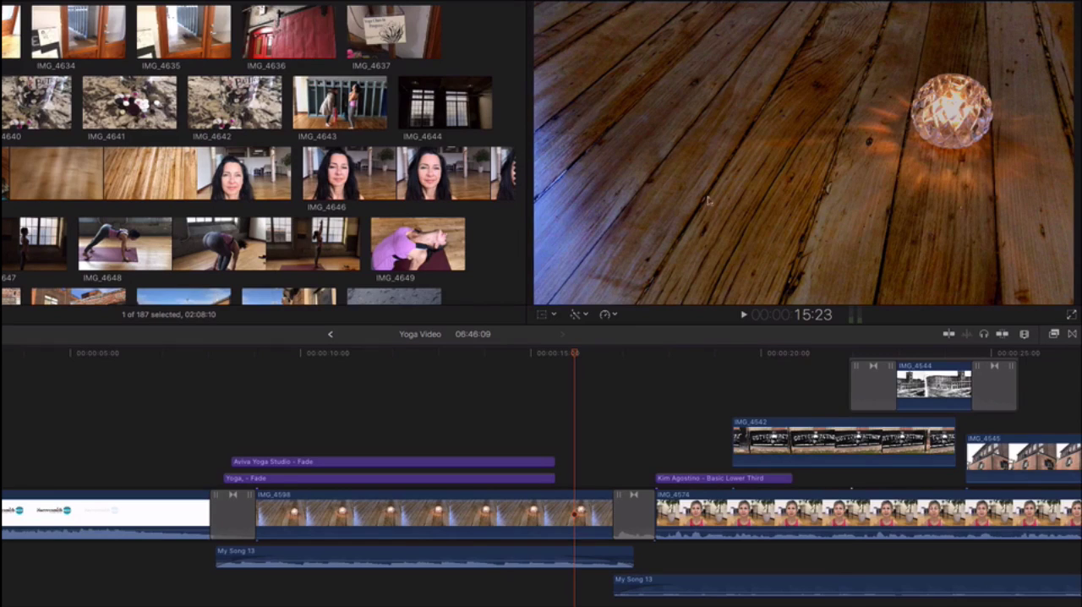
{"action": "left_click_drag", "start_coordinate": [575, 356], "coordinate": [646, 365]}
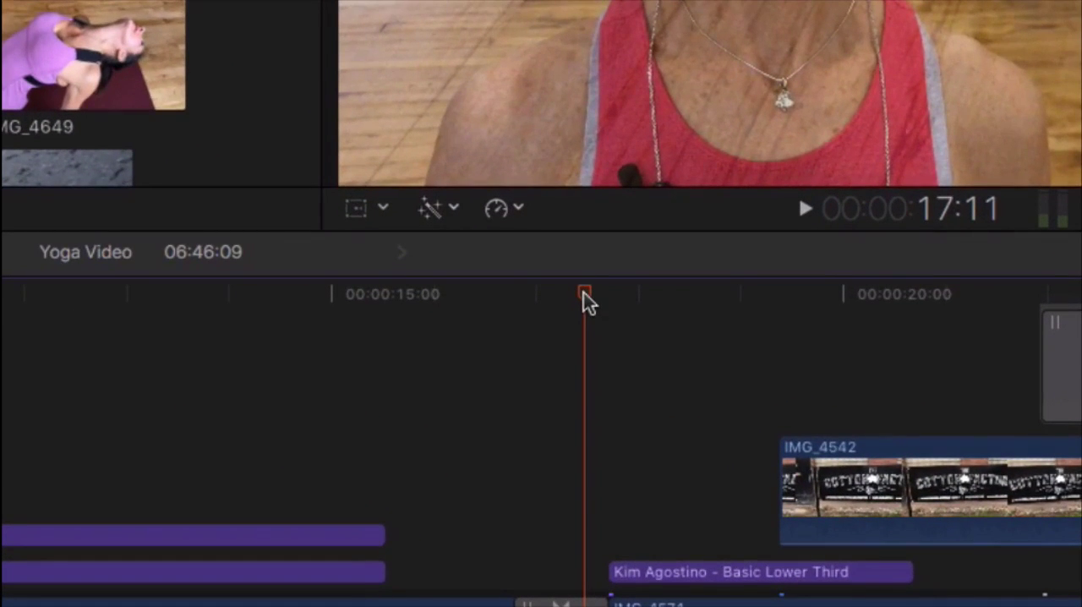
{"action": "left_click_drag", "start_coordinate": [583, 292], "coordinate": [661, 291]}
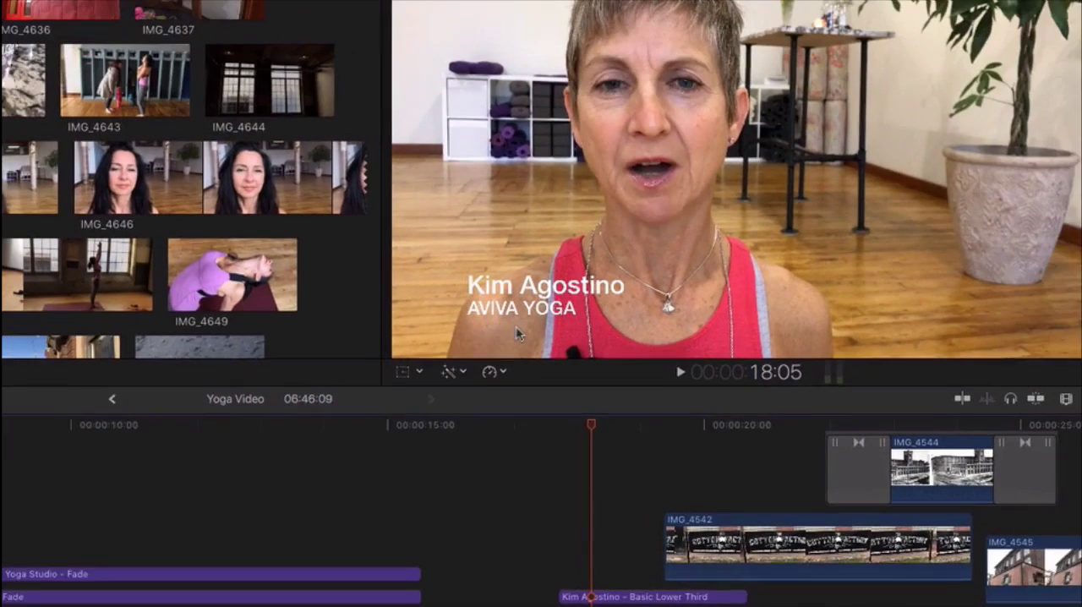
{"action": "left_click", "coordinate": [685, 296]}
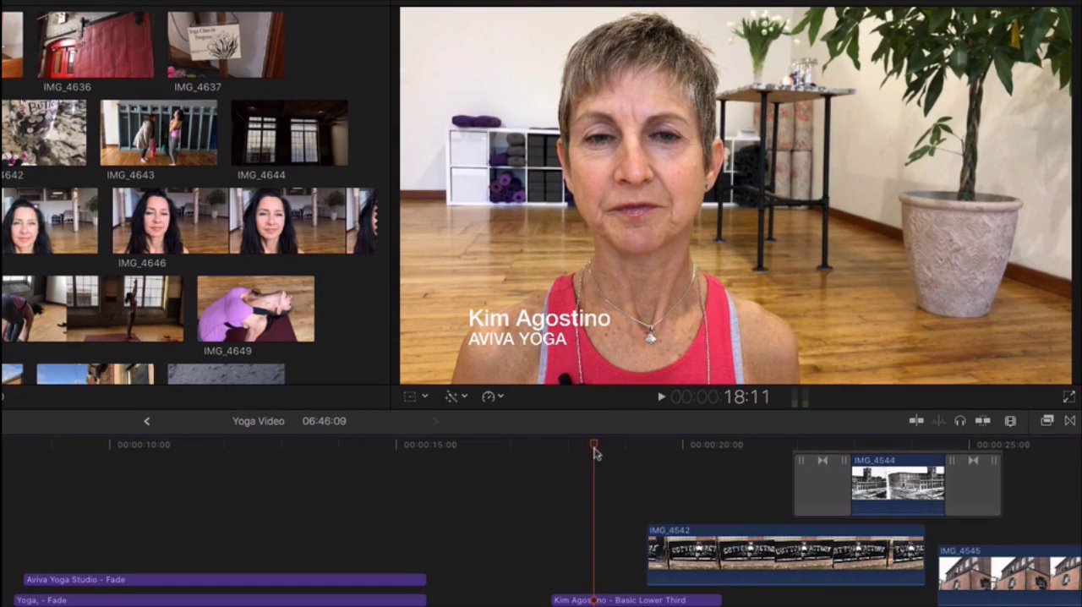
Play the interview from 18:11 into the IMG_4542 cutaway and go back through the source footage towards the Cotton Factory clips
{"action": "key", "text": "space"}
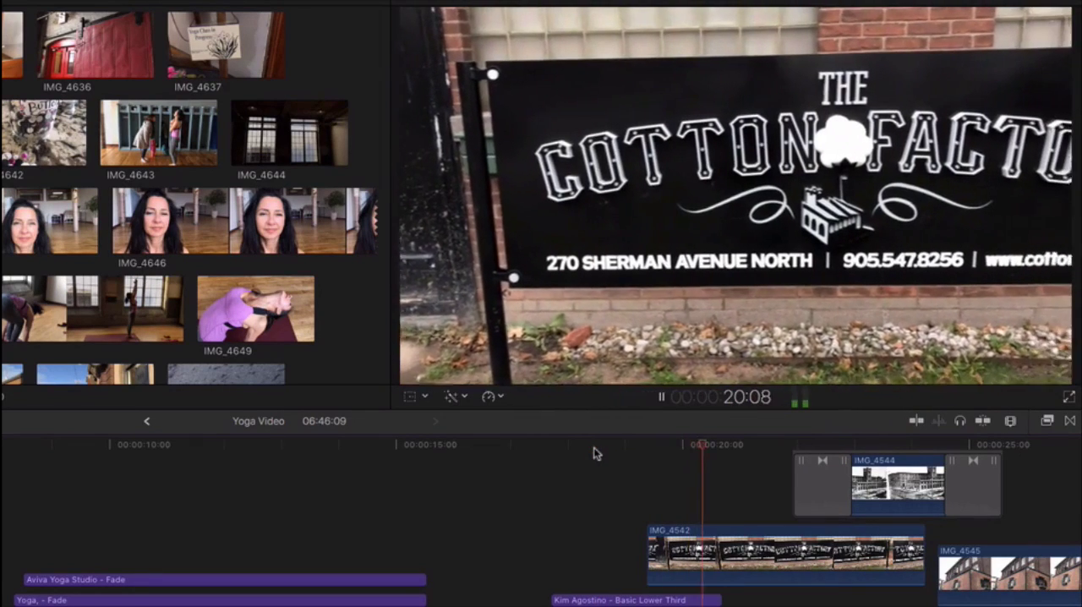
{"action": "key", "text": "space"}
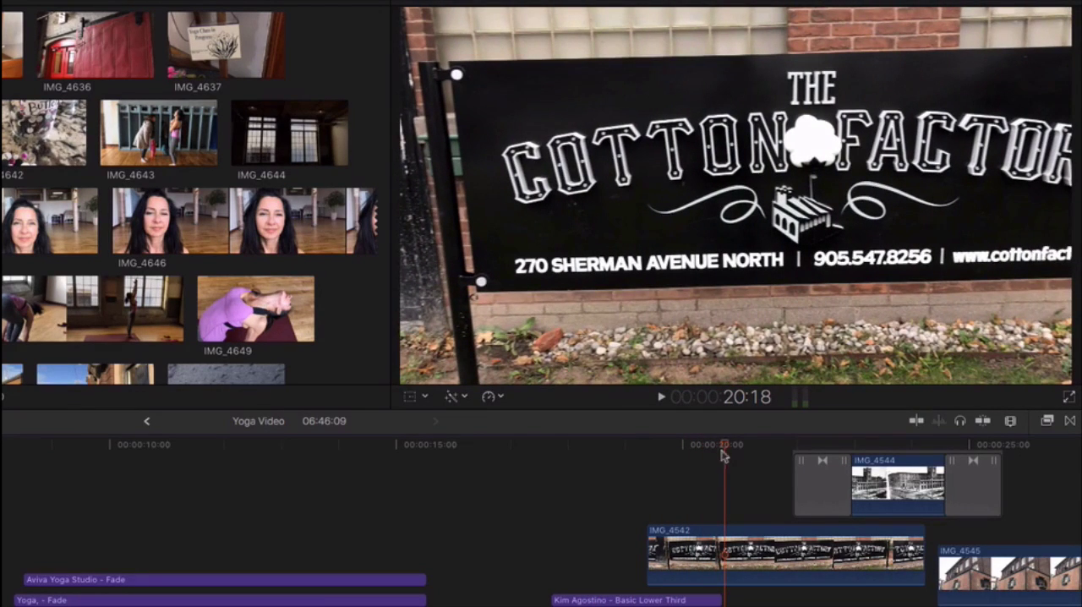
{"action": "left_click", "coordinate": [616, 444]}
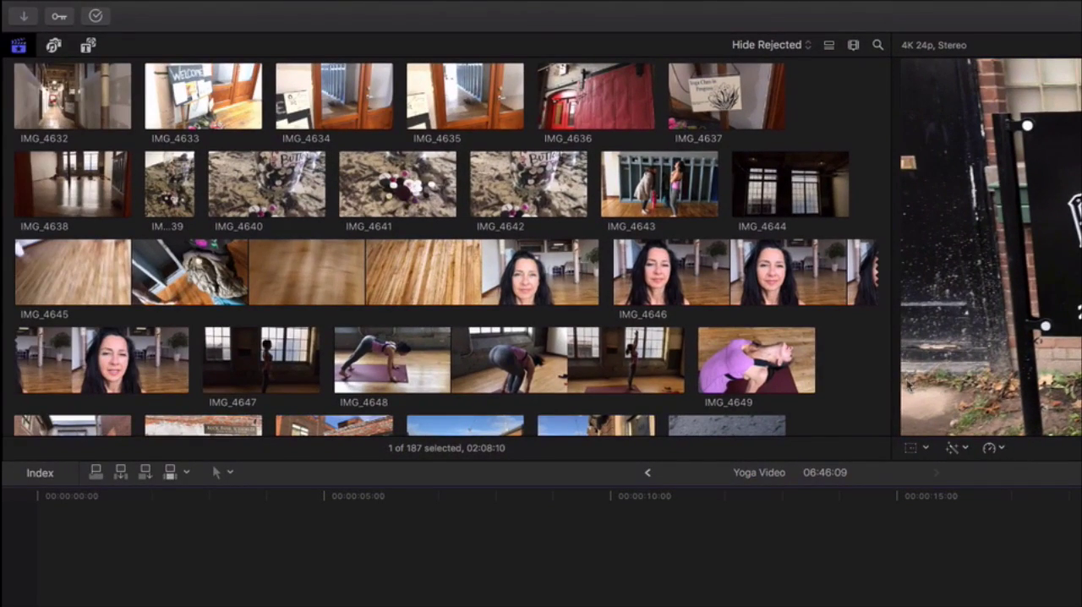
{"action": "scroll", "coordinate": [641, 294], "scroll_direction": "up", "scroll_amount": 15}
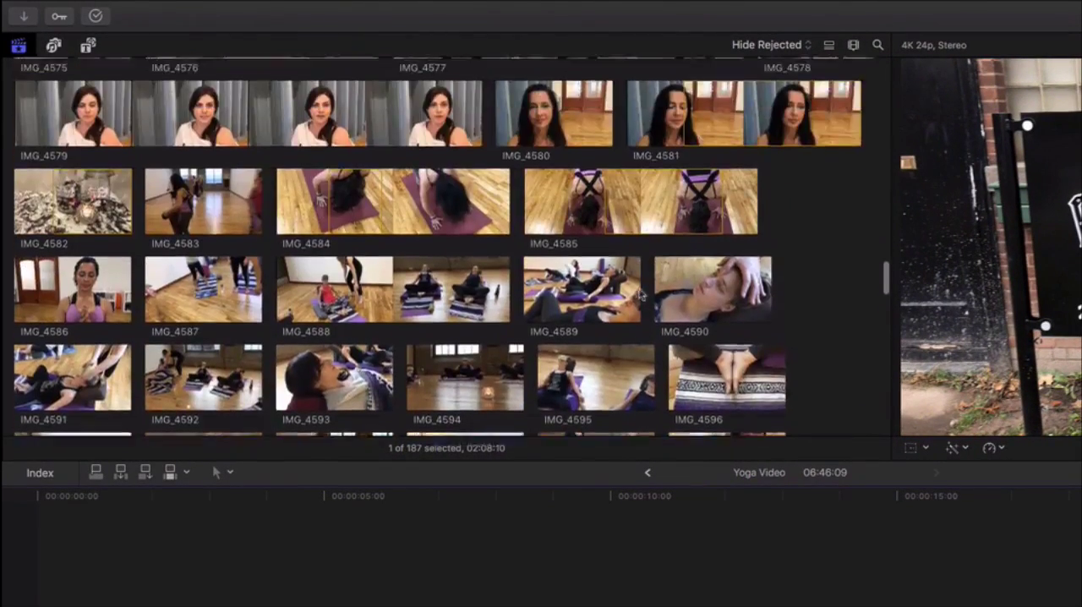
{"action": "scroll", "coordinate": [641, 293], "scroll_direction": "up", "scroll_amount": 15}
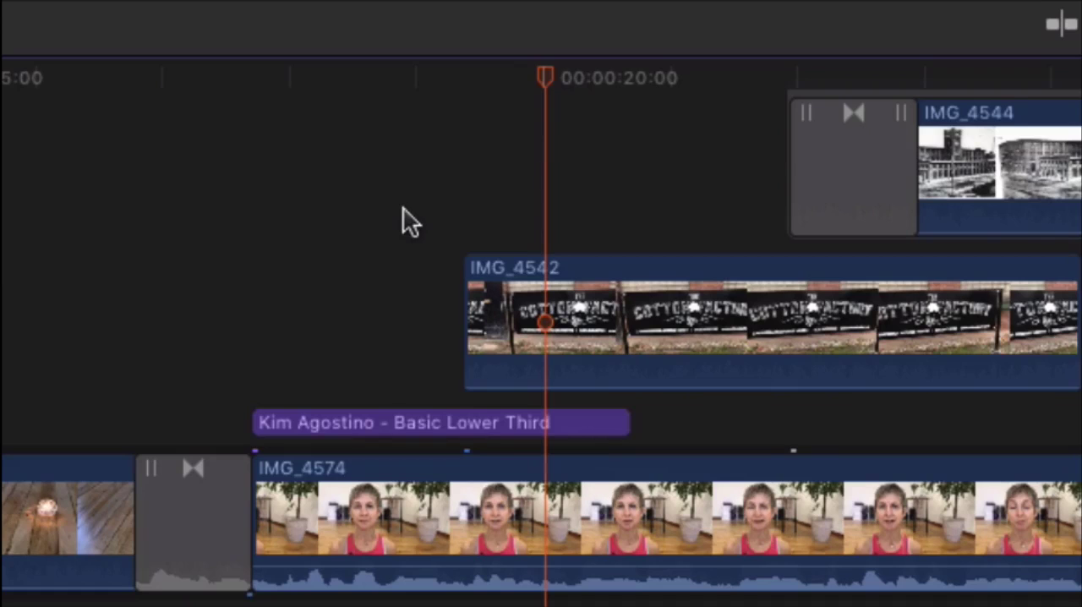
Set the audio level of the IMG_4542 cutaway above the interview to -∞ dB
{"action": "scroll", "coordinate": [404, 208], "scroll_direction": "right", "scroll_amount": 10}
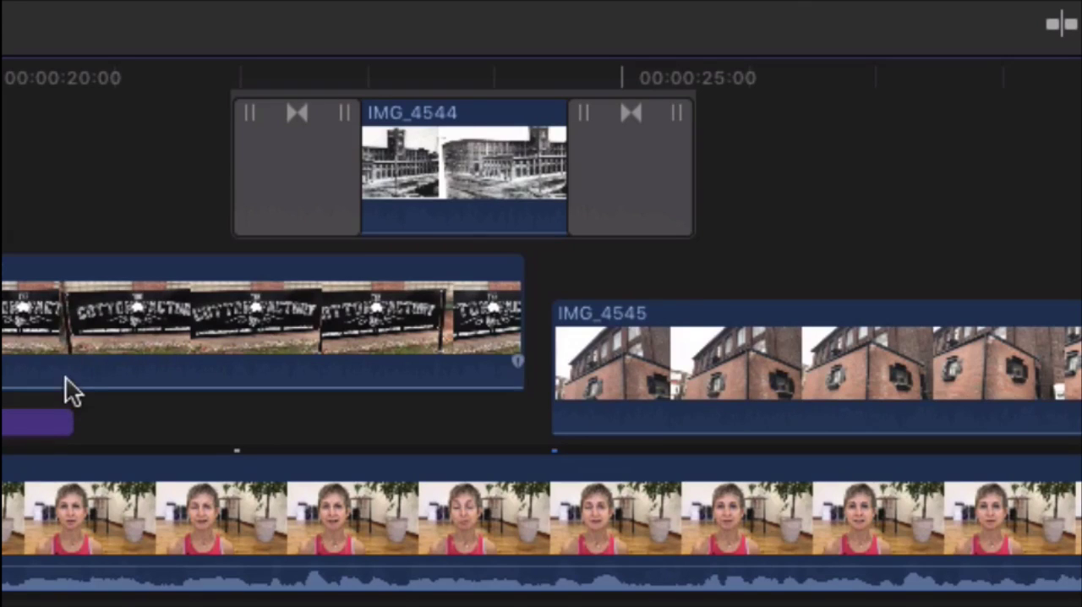
{"action": "mouse_move", "coordinate": [65, 388]}
{"action": "mouse_move", "coordinate": [65, 388]}
{"action": "left_mouse_down"}
{"action": "mouse_move", "coordinate": [65, 362]}
{"action": "mouse_move", "coordinate": [68, 400]}
{"action": "left_mouse_up"}
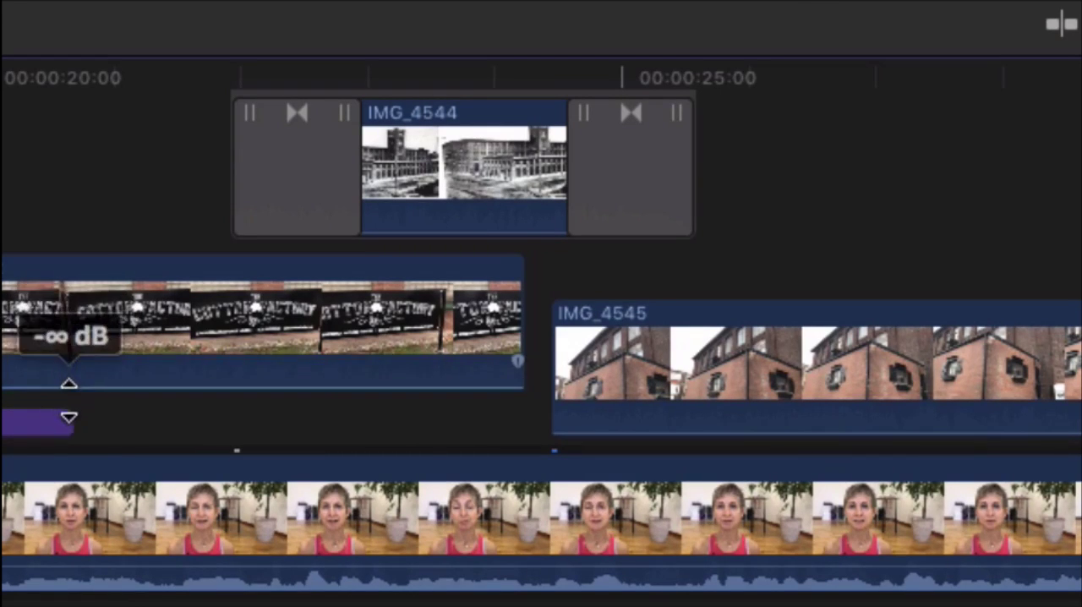
{"action": "mouse_move", "coordinate": [33, 579]}
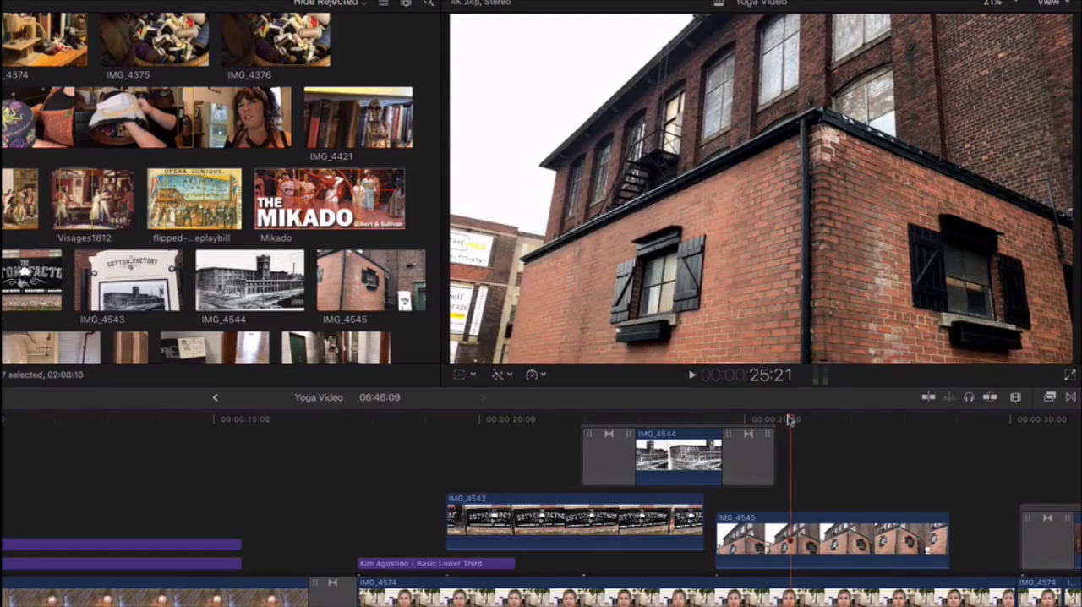
Play from 25:21 through the IMG_4545 building cutaway until the picture returns to the interview
{"action": "key", "text": "space"}
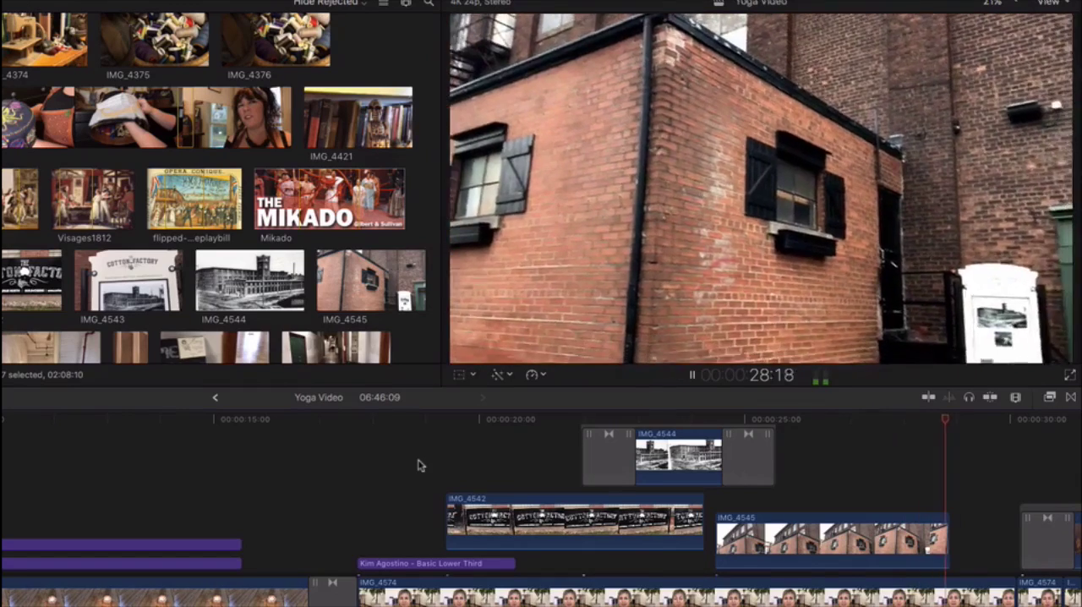
{"action": "key", "text": "space"}
{"action": "scroll", "coordinate": [417, 465], "scroll_direction": "right", "scroll_amount": 10}
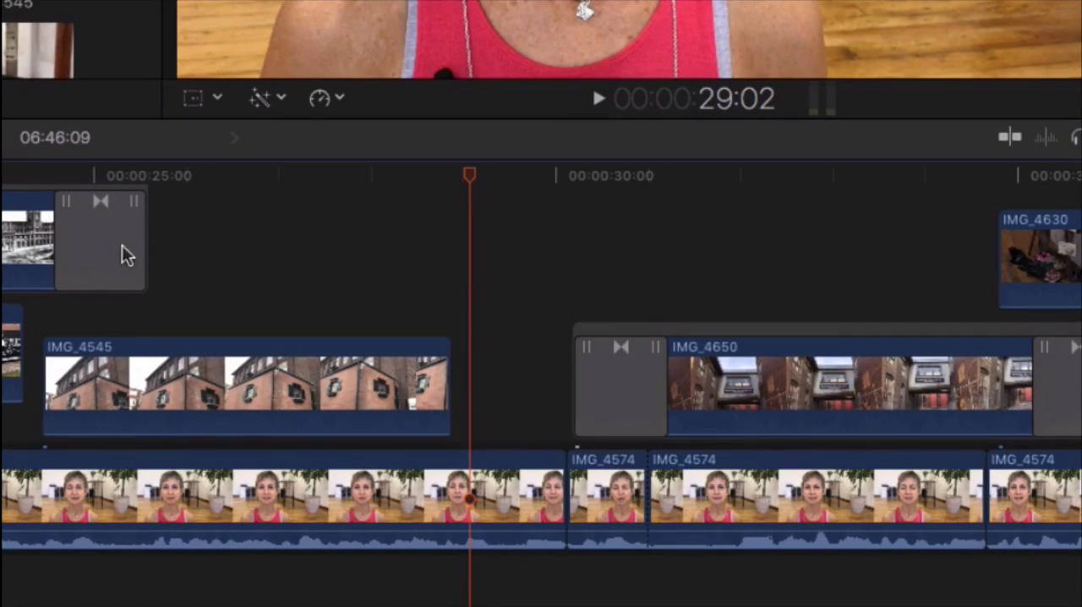
Review the interview cuts beneath IMG_4650 and IMG_4630, playing the timeline from 34:12
{"action": "scroll", "coordinate": [122, 247], "scroll_direction": "right", "scroll_amount": 10}
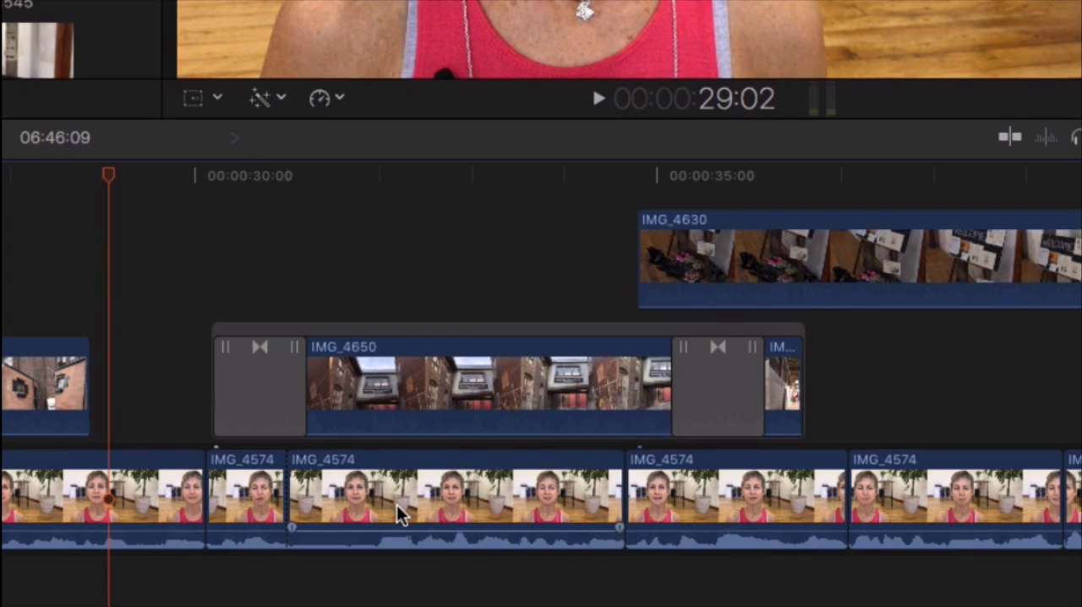
{"action": "scroll", "coordinate": [396, 505], "scroll_direction": "right", "scroll_amount": 15}
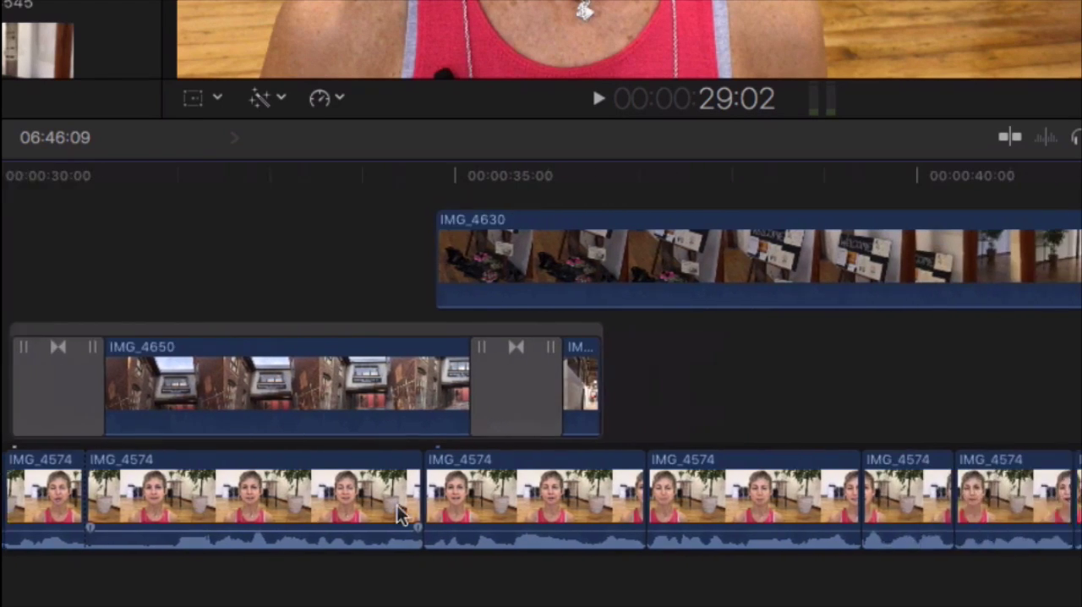
{"action": "scroll", "coordinate": [400, 515], "scroll_direction": "right", "scroll_amount": 1}
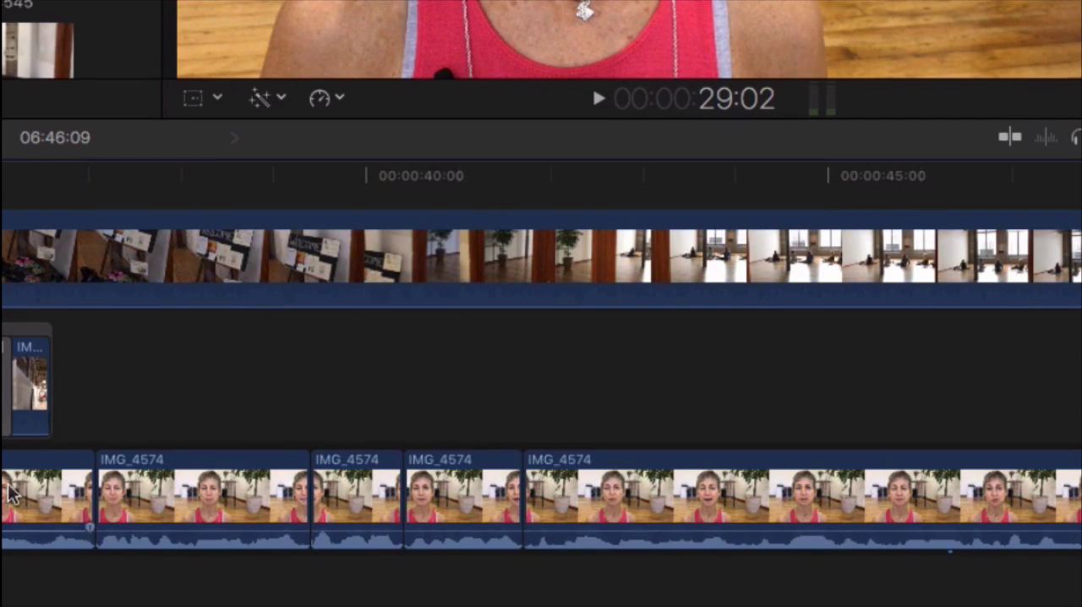
{"action": "scroll", "coordinate": [487, 511], "scroll_direction": "right", "scroll_amount": 1}
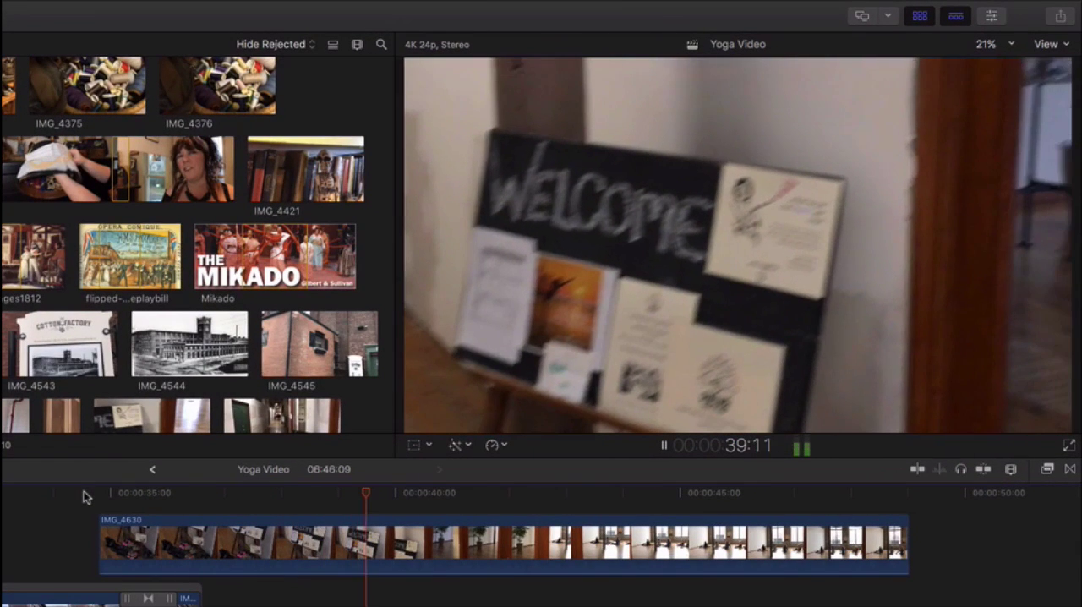
{"action": "key", "text": "space"}
{"action": "left_click", "coordinate": [84, 495]}
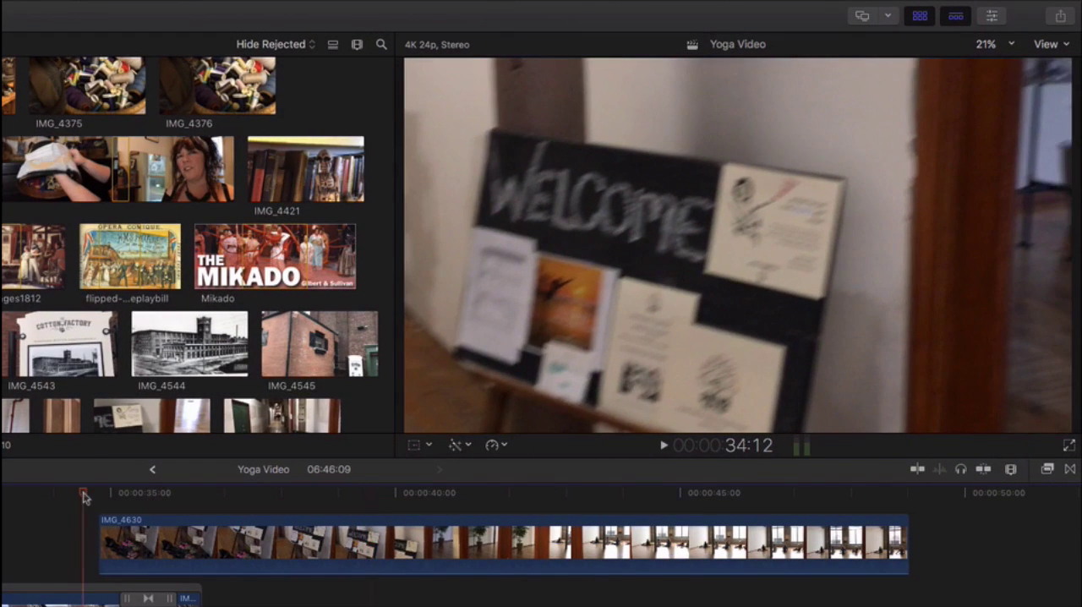
{"action": "key", "text": "space"}
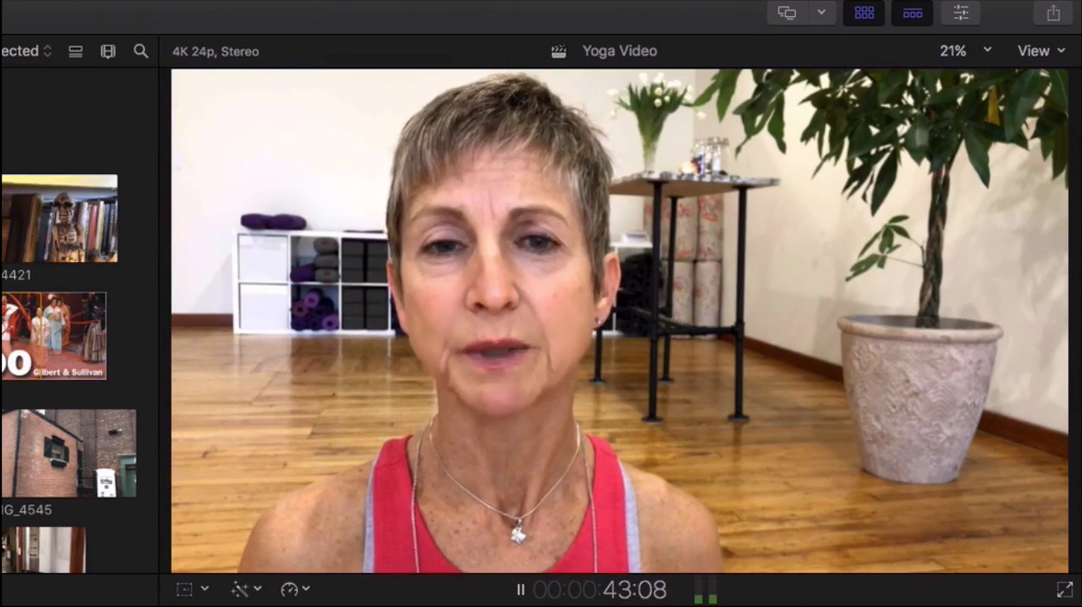
{"action": "key", "text": "space"}
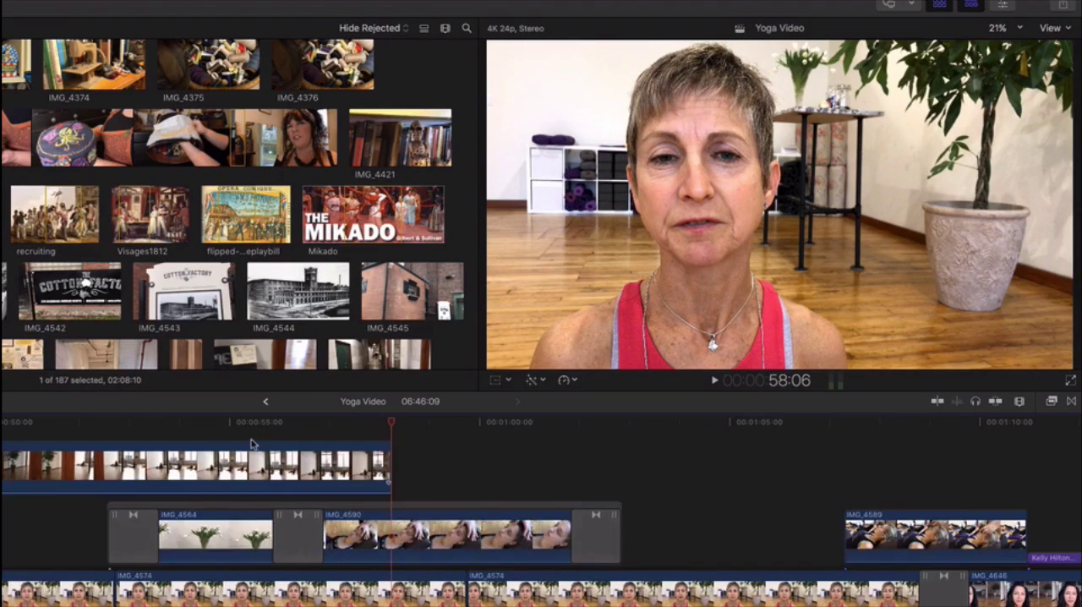
Play from before the IMG_4630 cutaway and check the frames around IMG_4589 and the second interviewee's lower third
{"action": "scroll", "coordinate": [195, 541], "scroll_direction": "left", "scroll_amount": 8}
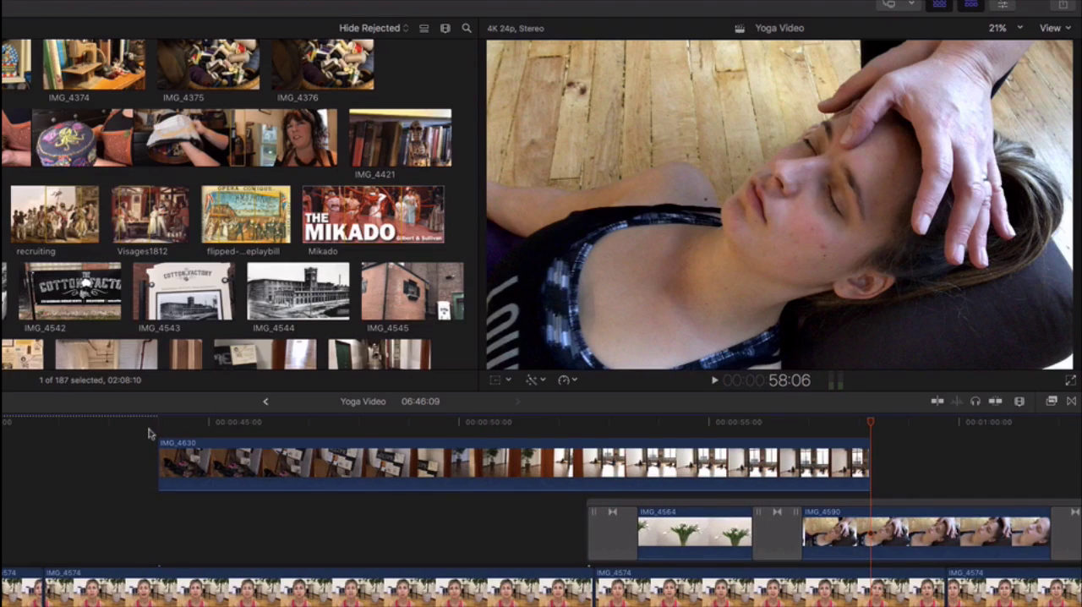
{"action": "key", "text": "space"}
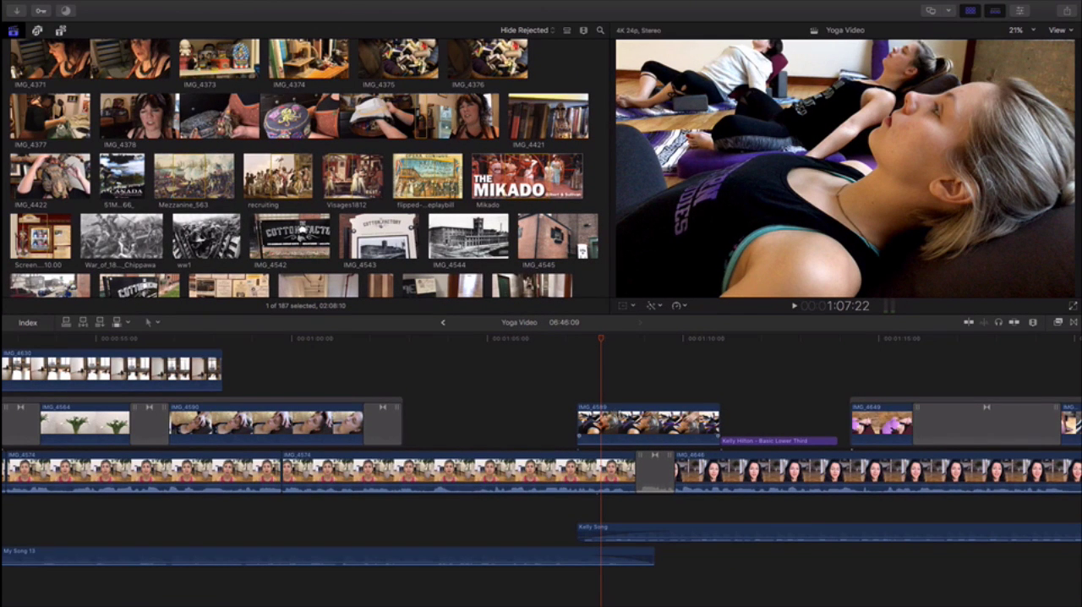
{"action": "left_click", "coordinate": [741, 340]}
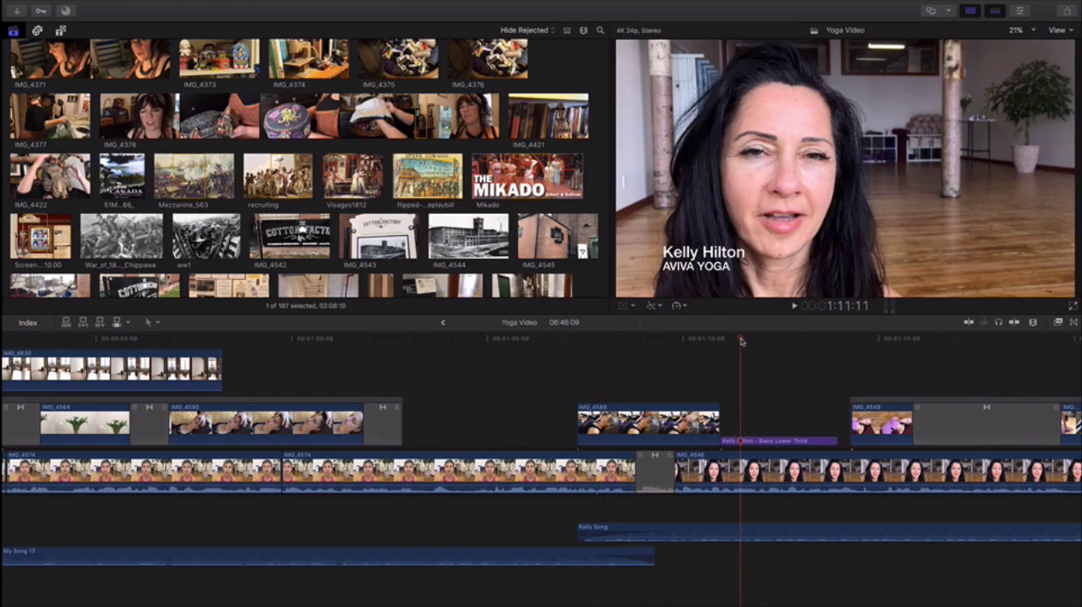
{"action": "left_click", "coordinate": [679, 340]}
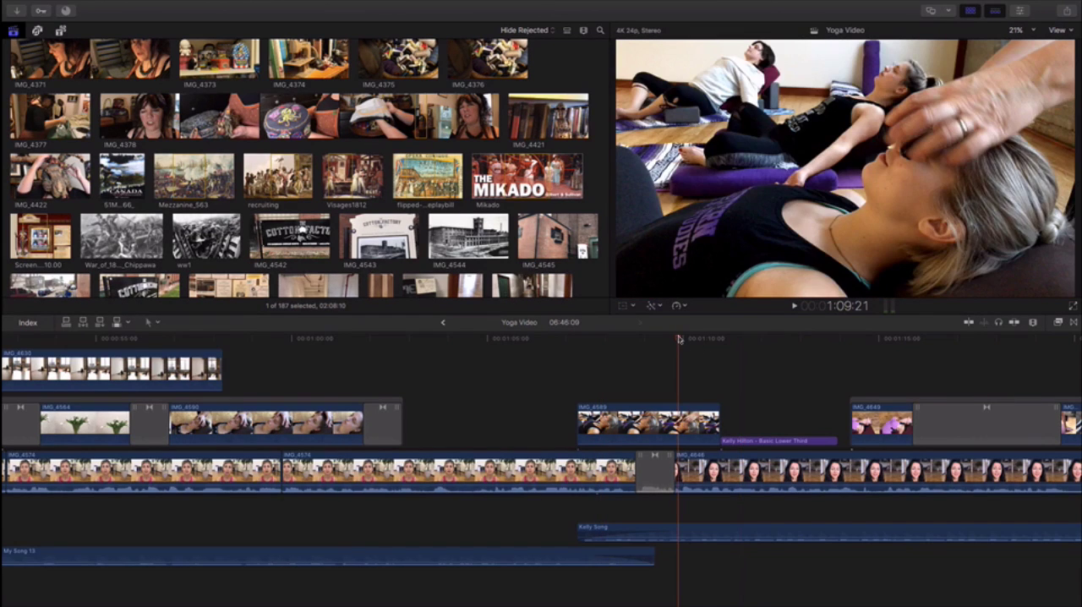
Play from 1:06:20 through IMG_4589 and the change of interviewee to the second lower third
{"action": "left_click", "coordinate": [559, 340]}
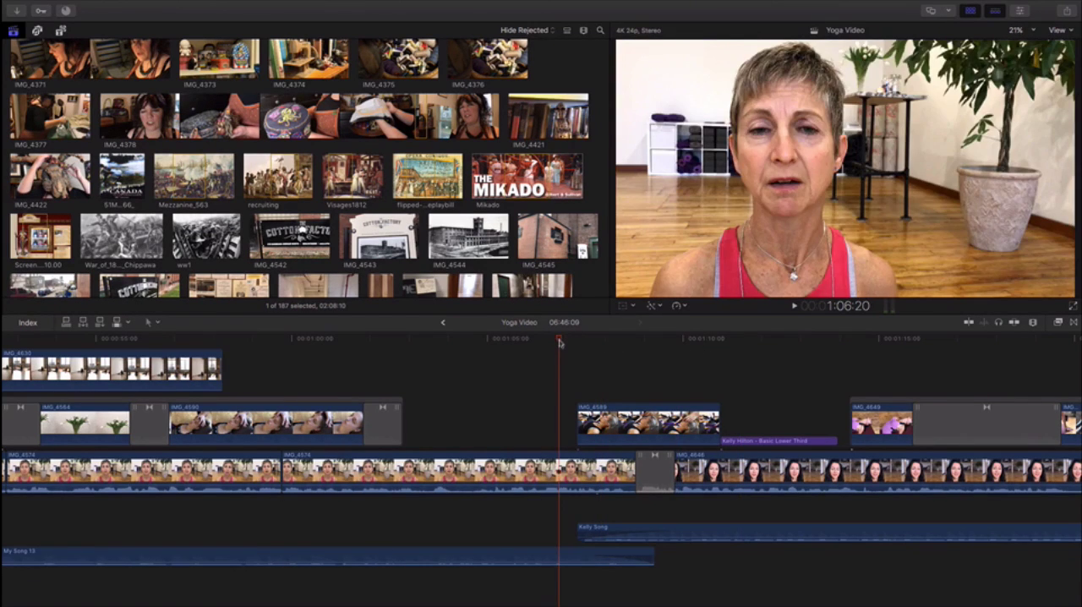
{"action": "key", "text": "space"}
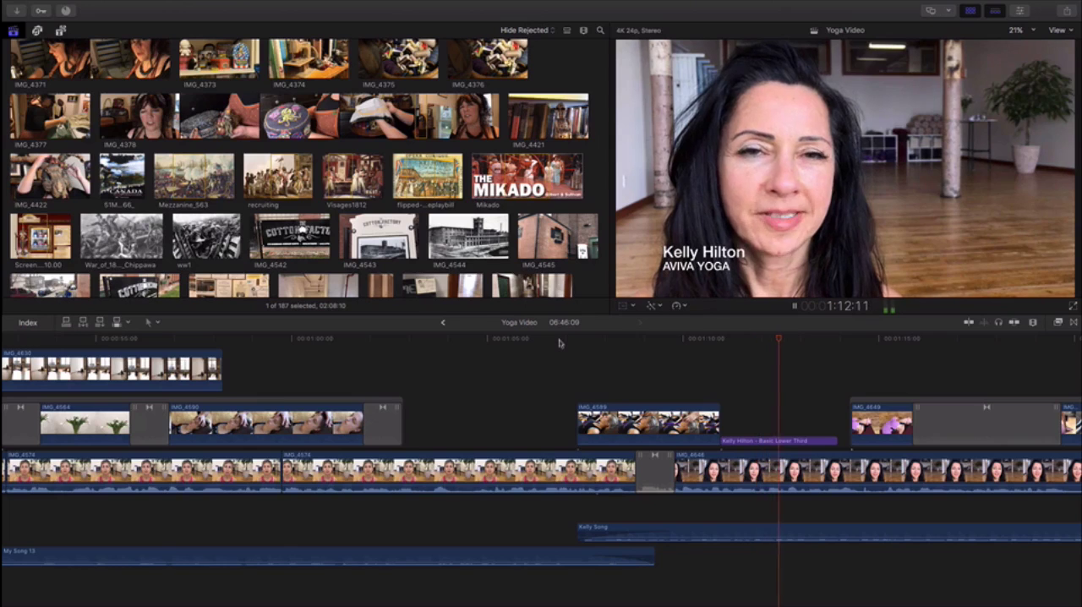
{"action": "key", "text": "space"}
Watch the long transition from IMG_4649 into IMG_4648 and move on along the timeline to the café interview
{"action": "scroll", "coordinate": [559, 343], "scroll_direction": "right", "scroll_amount": 10}
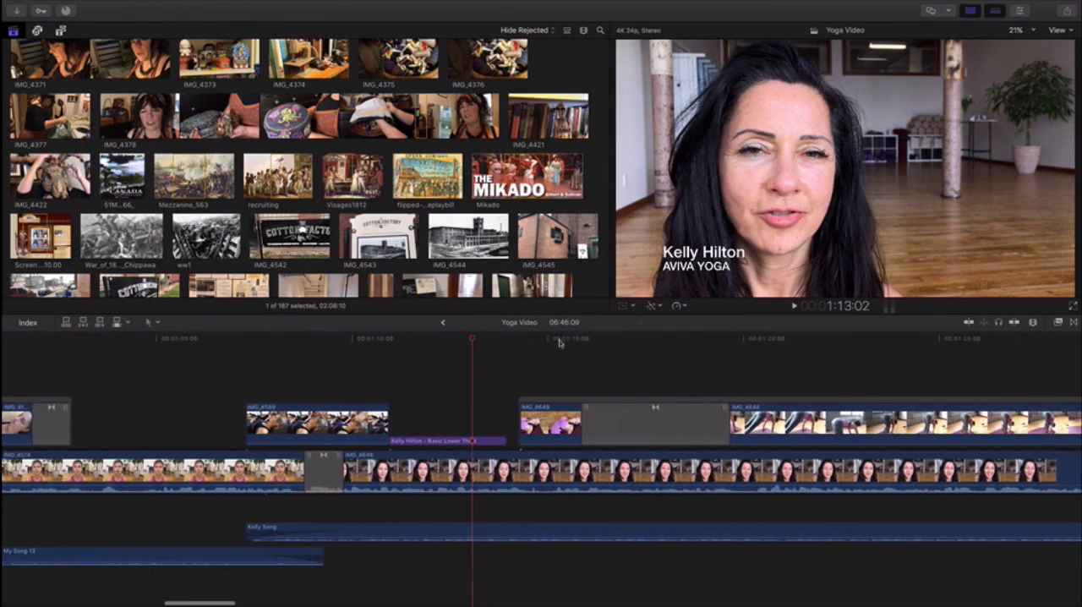
{"action": "scroll", "coordinate": [559, 343], "scroll_direction": "right", "scroll_amount": 2}
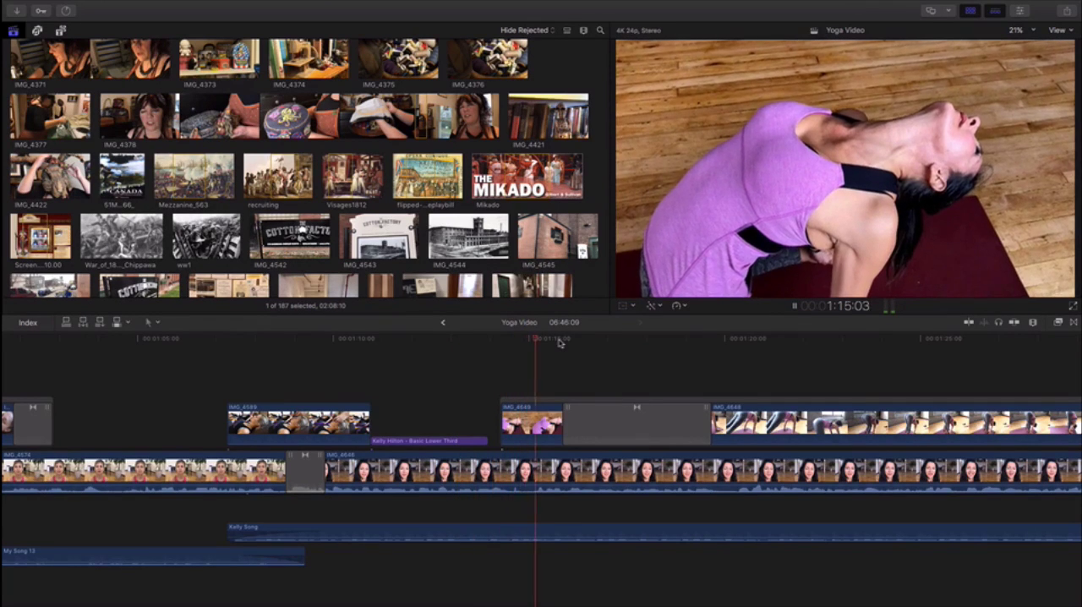
{"action": "scroll", "coordinate": [559, 343], "scroll_direction": "right", "scroll_amount": 15}
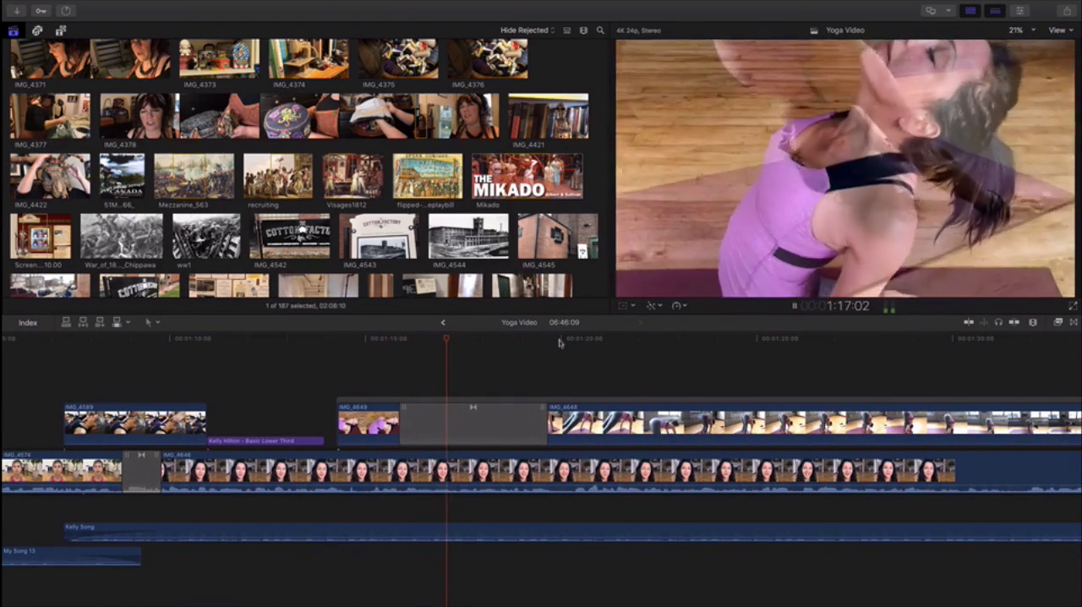
{"action": "scroll", "coordinate": [559, 343], "scroll_direction": "right", "scroll_amount": 1}
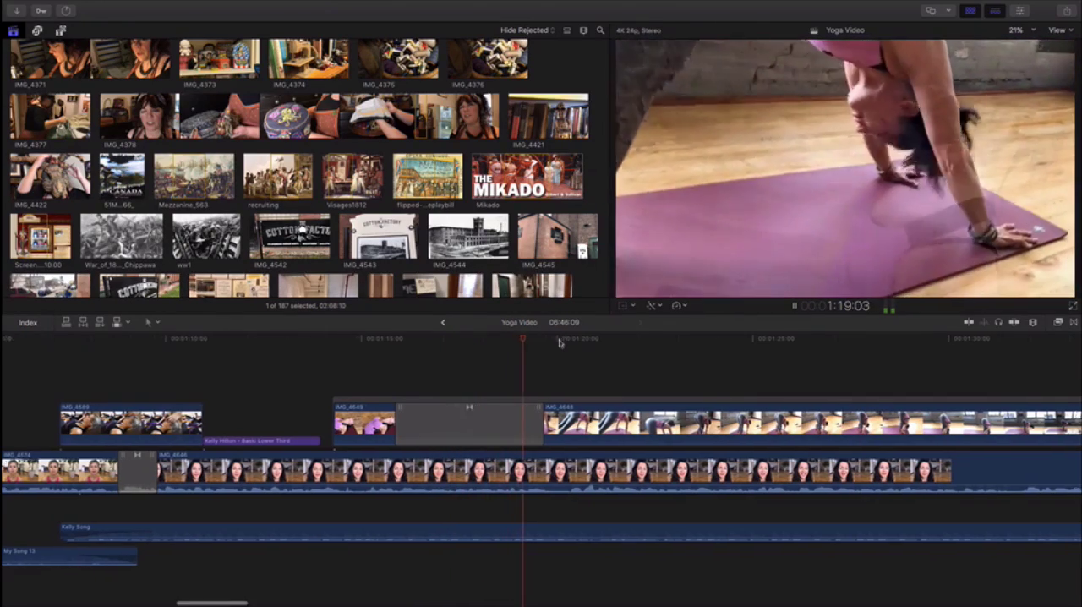
{"action": "scroll", "coordinate": [559, 342], "scroll_direction": "right", "scroll_amount": 20}
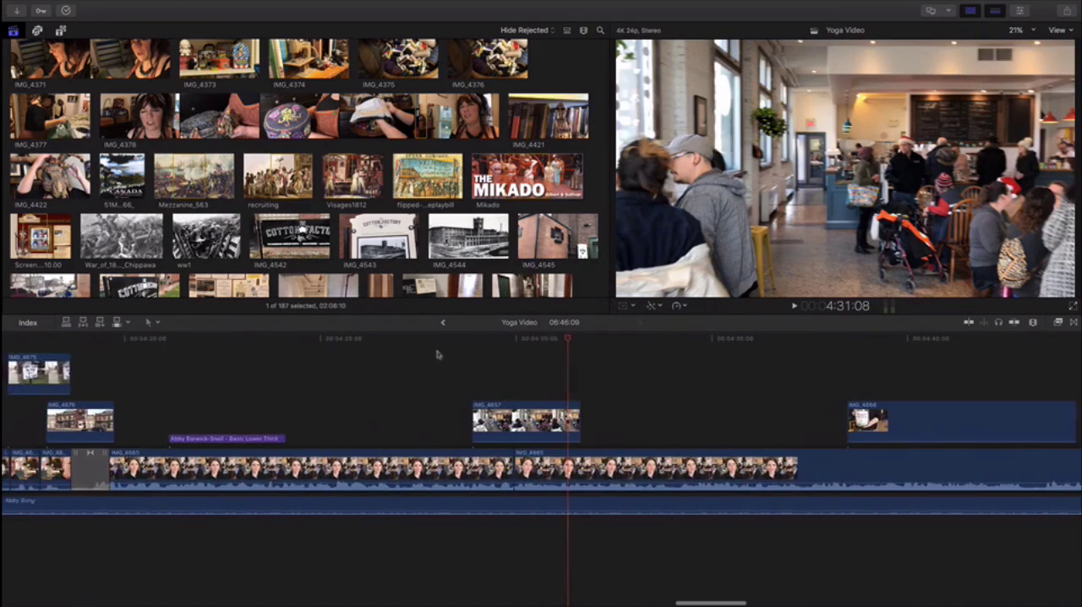
Play the café interview from 4:19:23 and stop on the interviewee's lower third at 4:22:20
{"action": "left_click", "coordinate": [130, 342]}
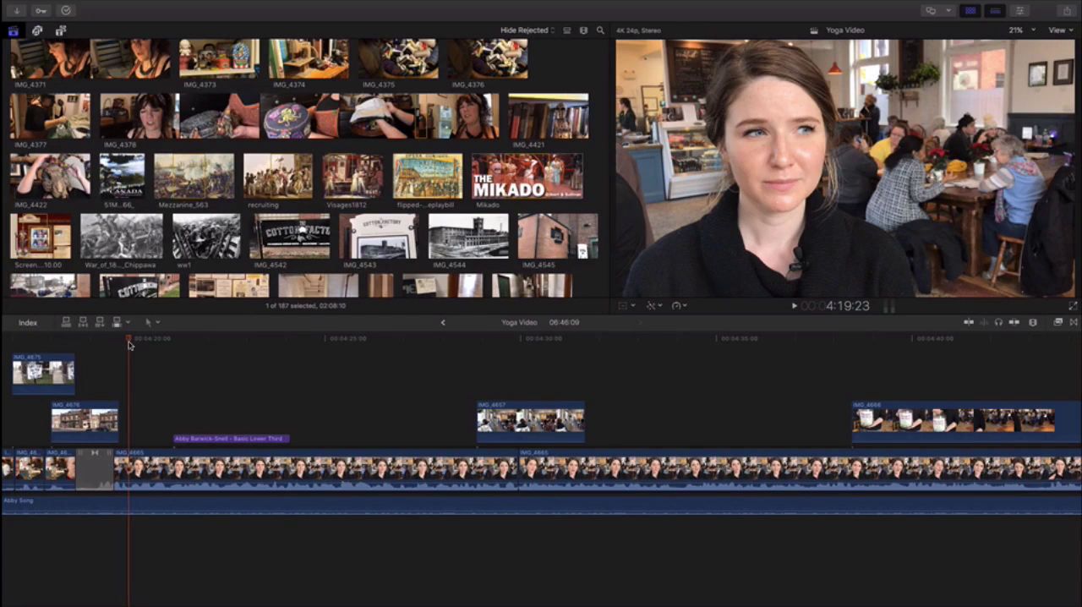
{"action": "key", "text": "space"}
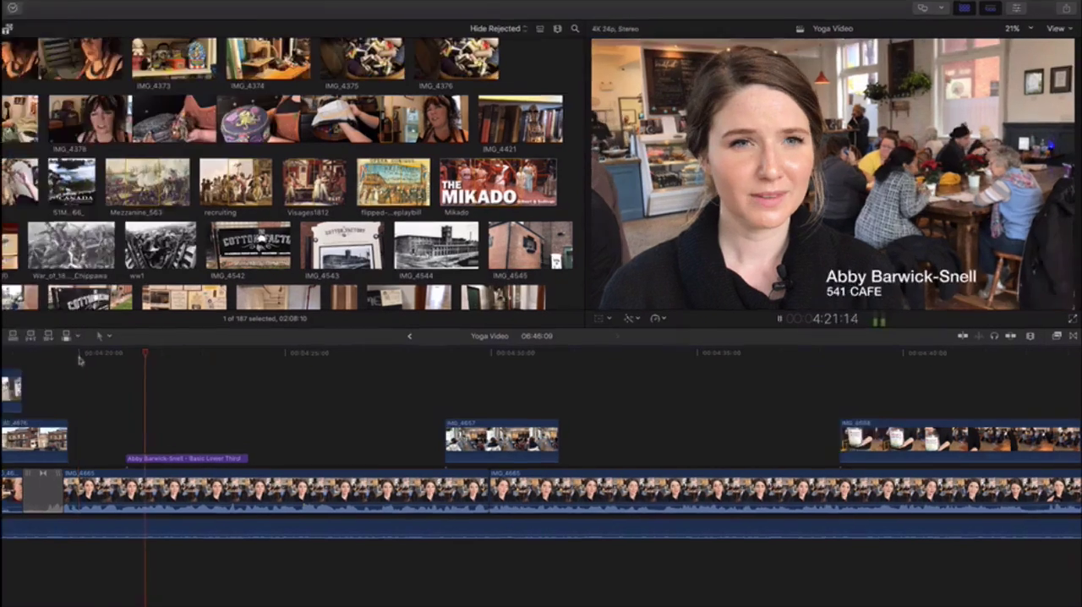
{"action": "key", "text": "space"}
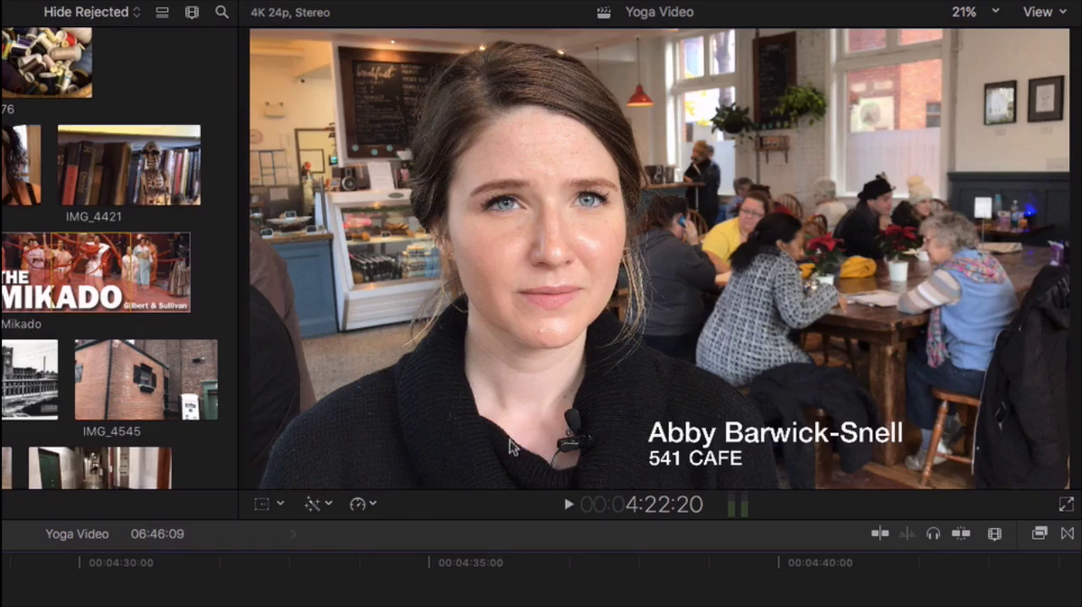
Continue playing the café interview and jump ahead to watch the IMG_4666 cutaway
{"action": "key", "text": "space"}
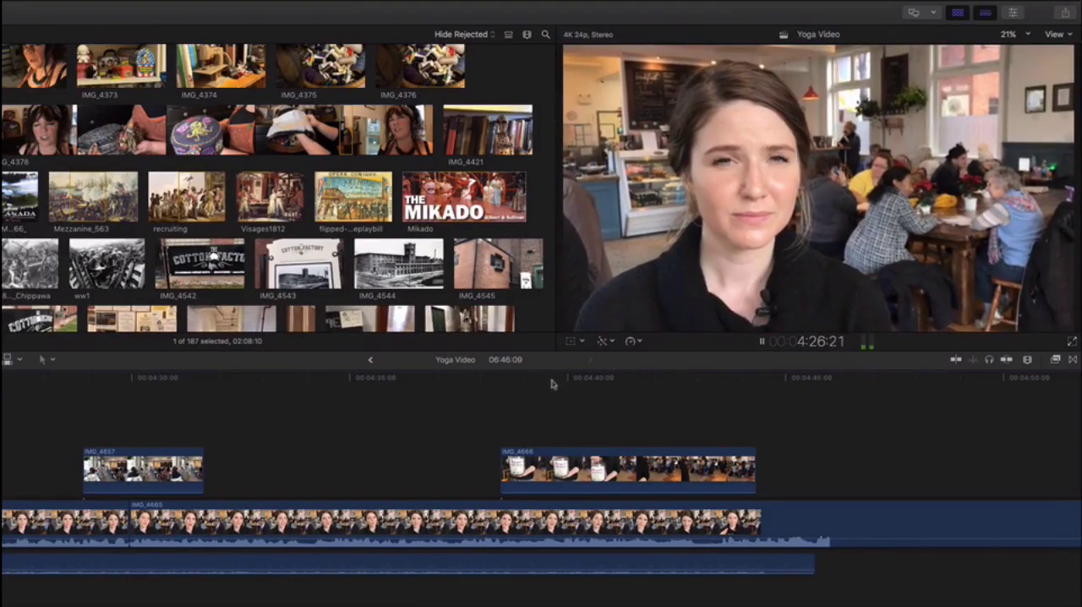
{"action": "left_click", "coordinate": [552, 384]}
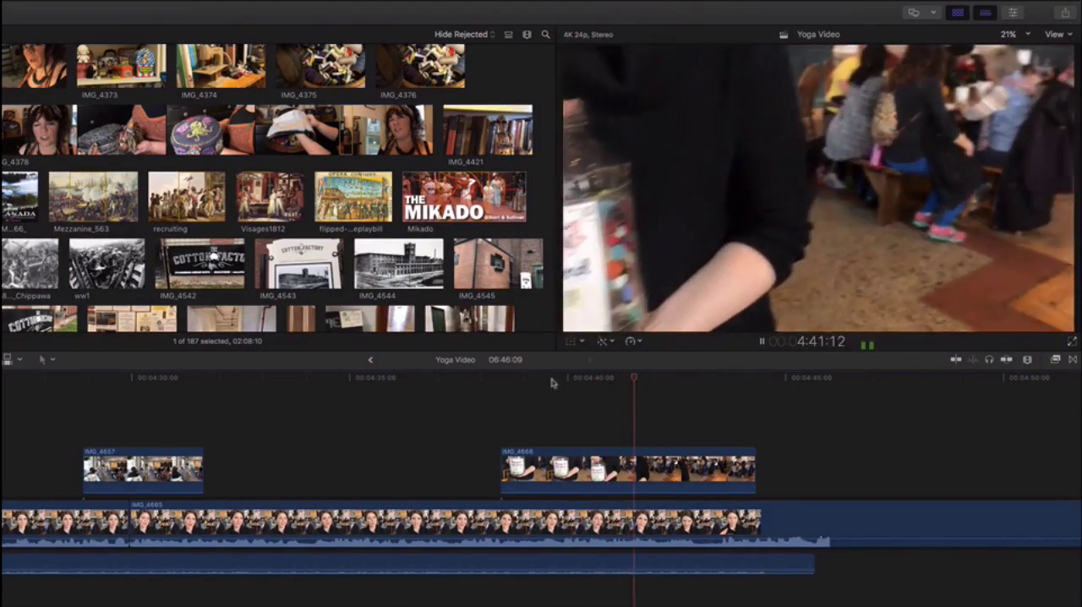
{"action": "key", "text": "space"}
Select the IMG_4543 Cotton Factory sign clip in the source footage
{"action": "scroll", "coordinate": [674, 440], "scroll_direction": "right", "scroll_amount": 10}
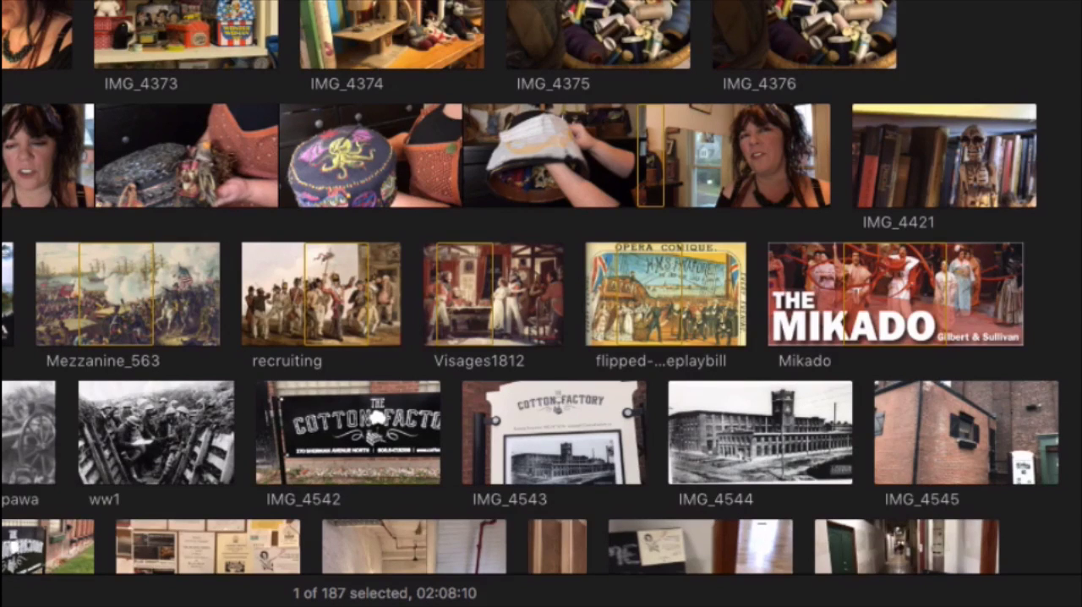
{"action": "left_click", "coordinate": [507, 447]}
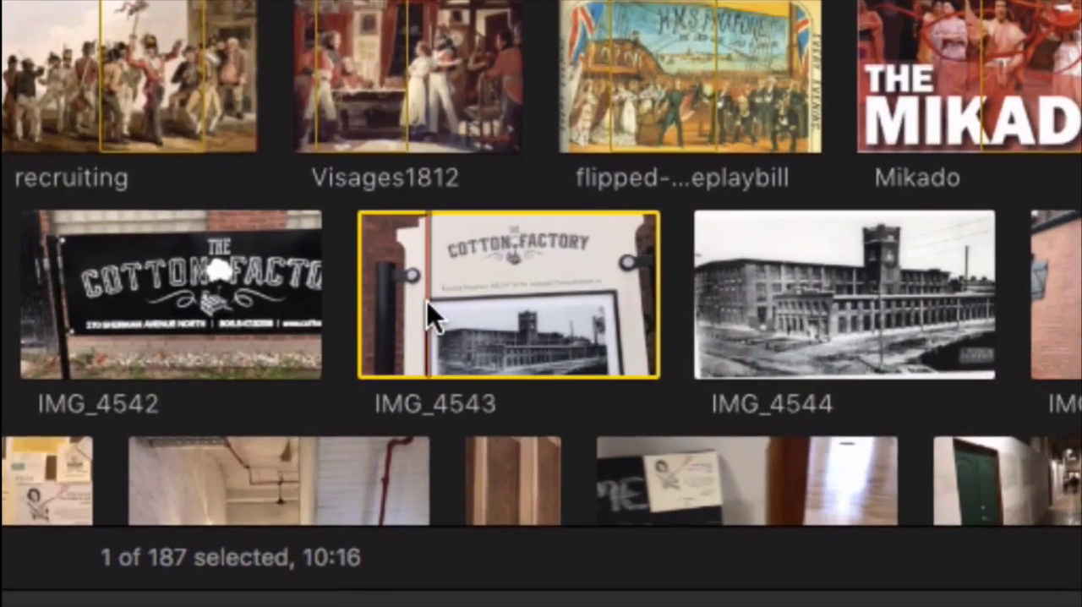
Mark a range of about 5:06 across the middle of the IMG_4543 sign clip and pull that selection toward the timeline
{"action": "key", "text": "i"}
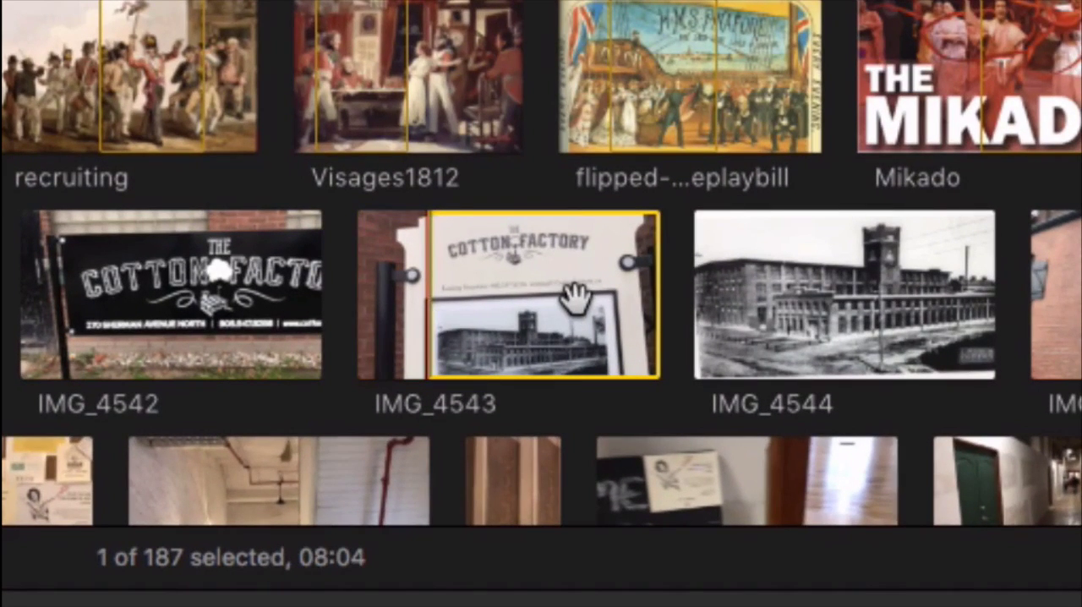
{"action": "key", "text": "o"}
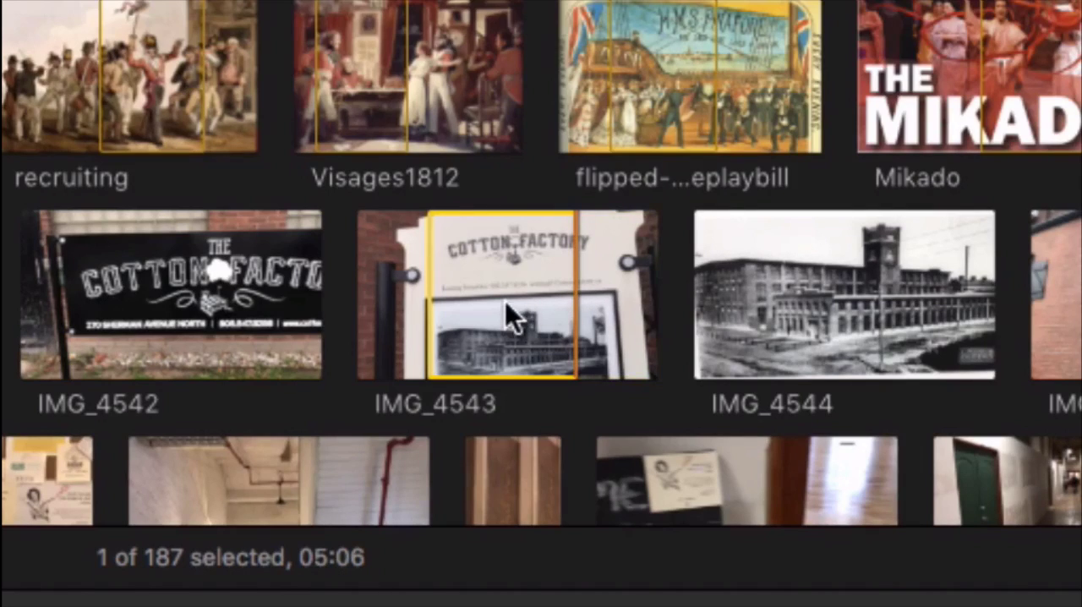
{"action": "left_click_drag", "start_coordinate": [492, 303], "coordinate": [594, 485]}
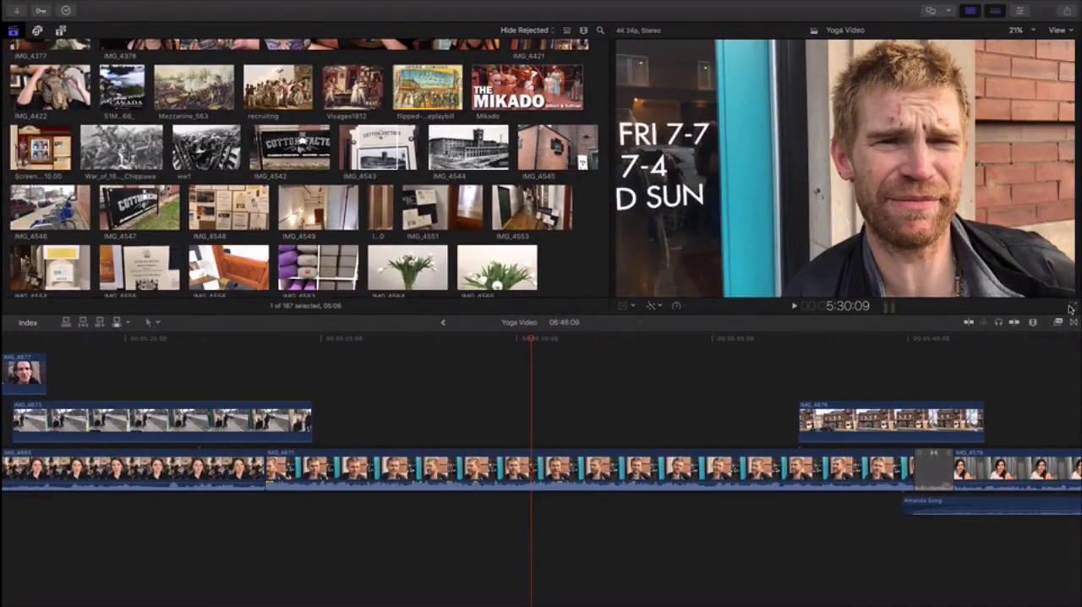
Watch the interview beside the turquoise door full screen, return to the editing view and stop playback at 5:36:15
{"action": "left_click", "coordinate": [1071, 309]}
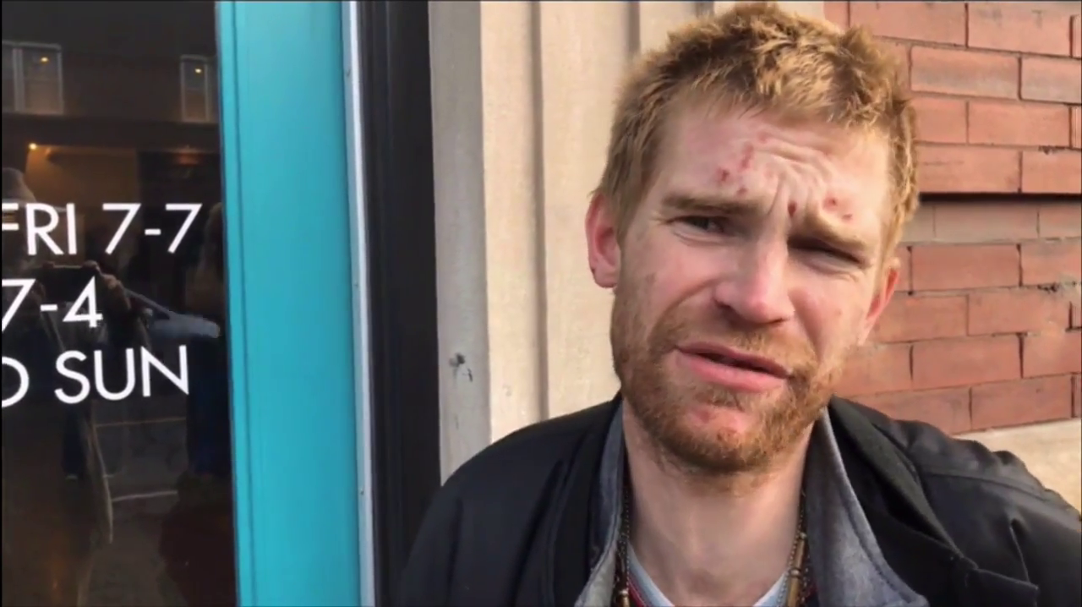
{"action": "key", "text": "Escape"}
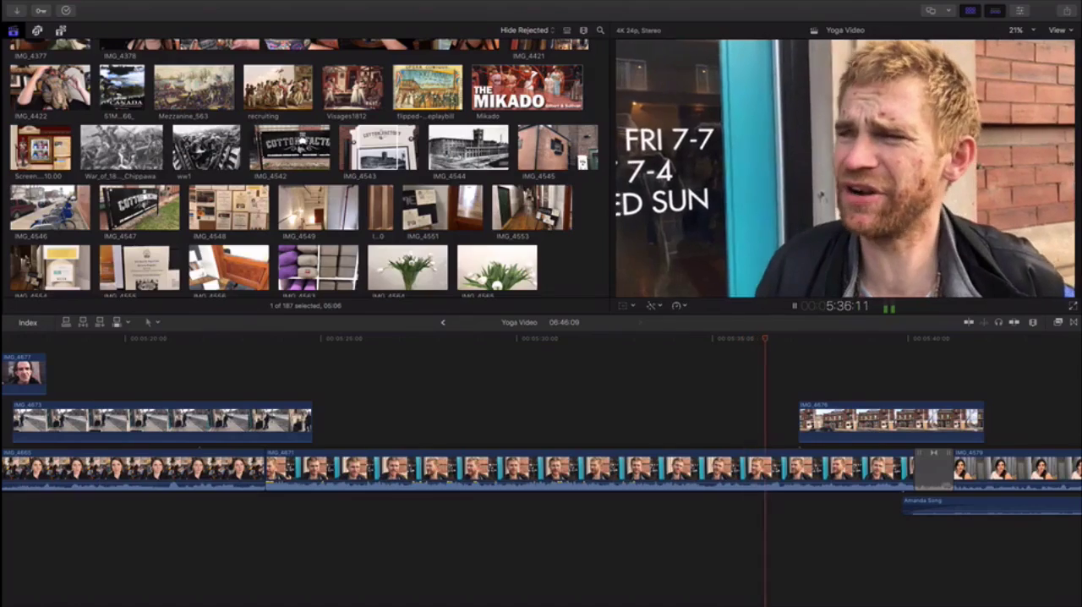
{"action": "key", "text": "space"}
Go back along the Yoga Video timeline to the yoga cutaways above the first interview, around 1:25 to 1:50
{"action": "scroll", "coordinate": [379, 385], "scroll_direction": "left", "scroll_amount": 15}
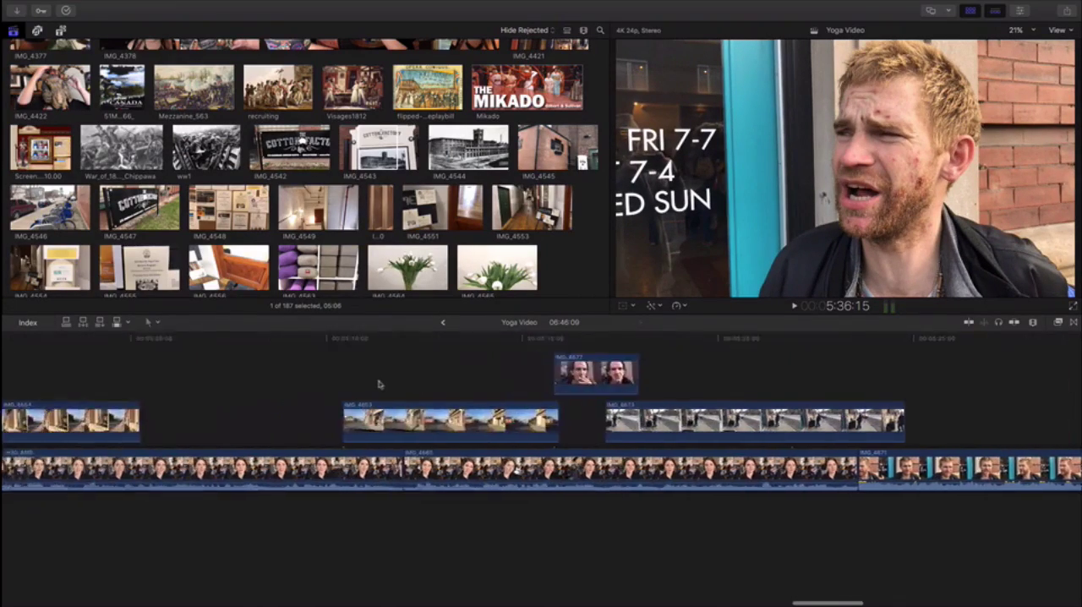
{"action": "scroll", "coordinate": [336, 350], "scroll_direction": "left", "scroll_amount": 15}
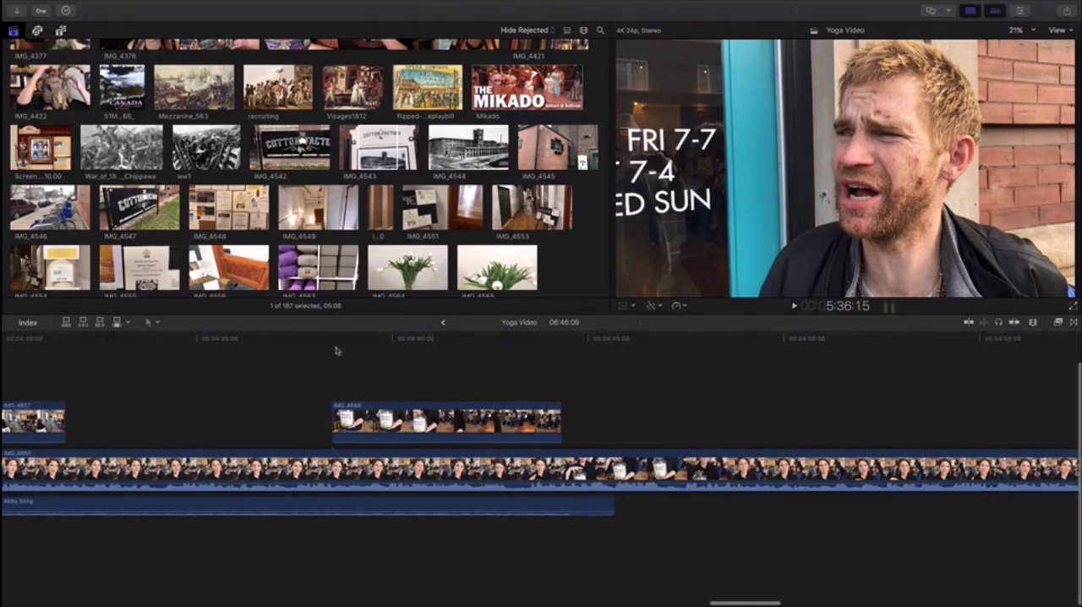
{"action": "scroll", "coordinate": [336, 351], "scroll_direction": "left", "scroll_amount": 15}
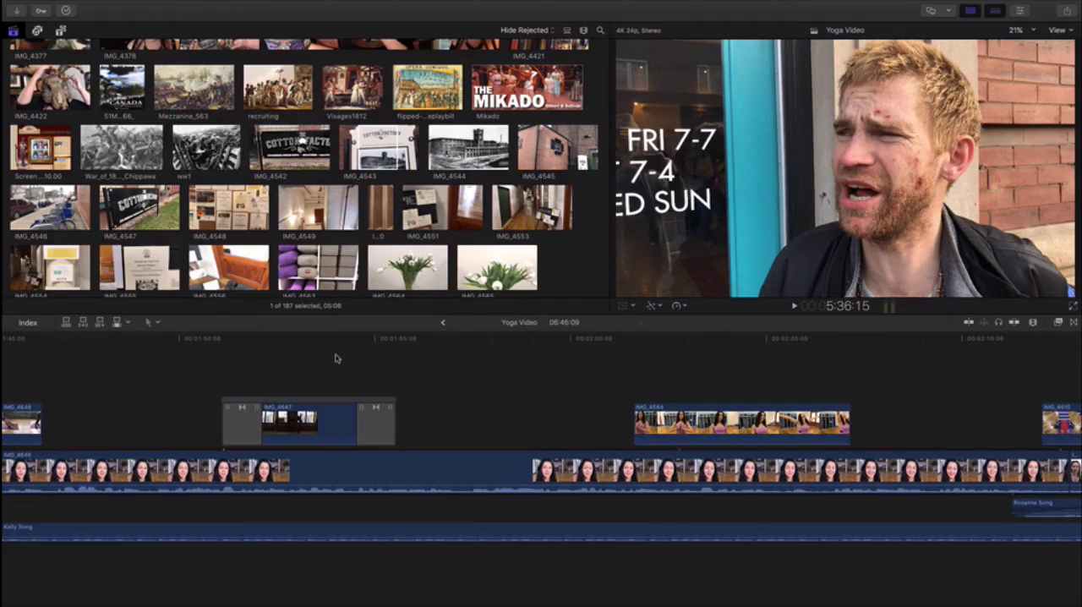
{"action": "scroll", "coordinate": [336, 359], "scroll_direction": "left", "scroll_amount": 10}
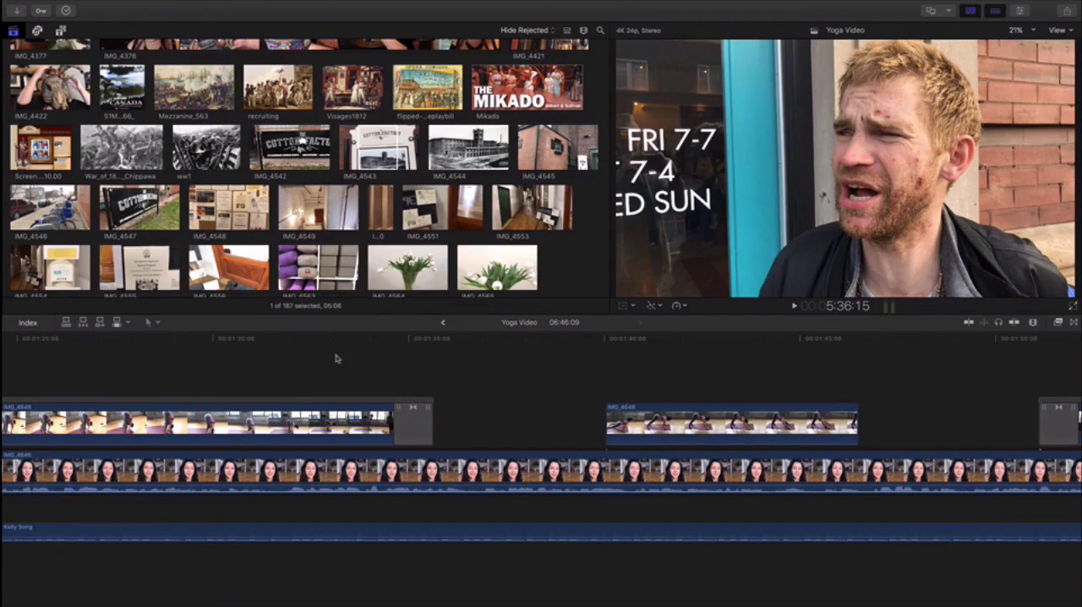